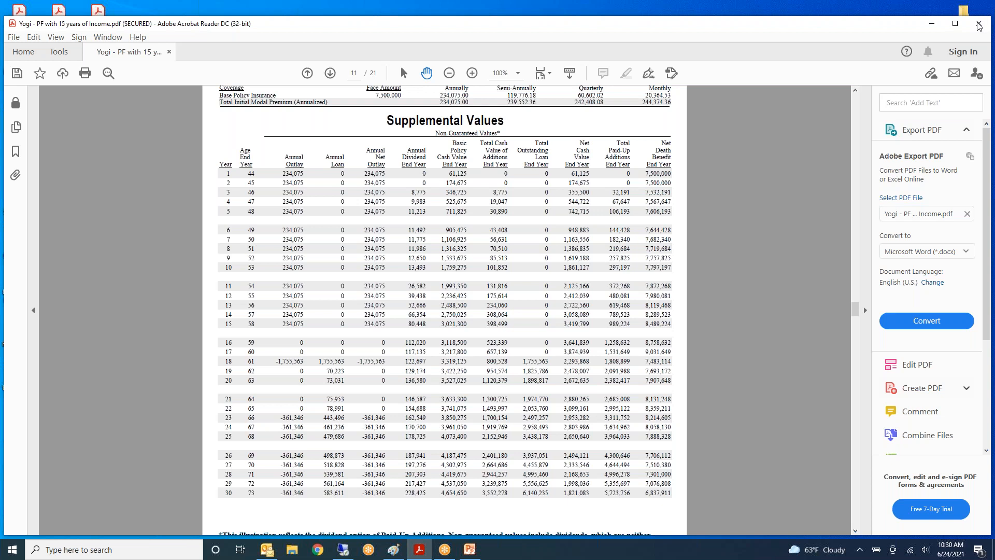
- Leave the PDF illustration and launch the InsMark Premium Financing System from the InsMark start screen
left_click(979, 25)
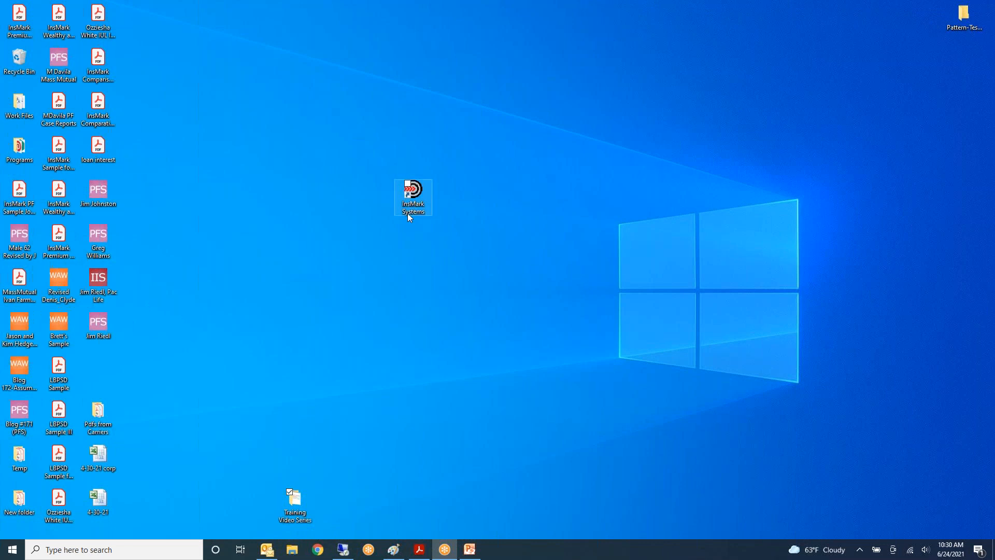
left_click(414, 201)
double_click(414, 201)
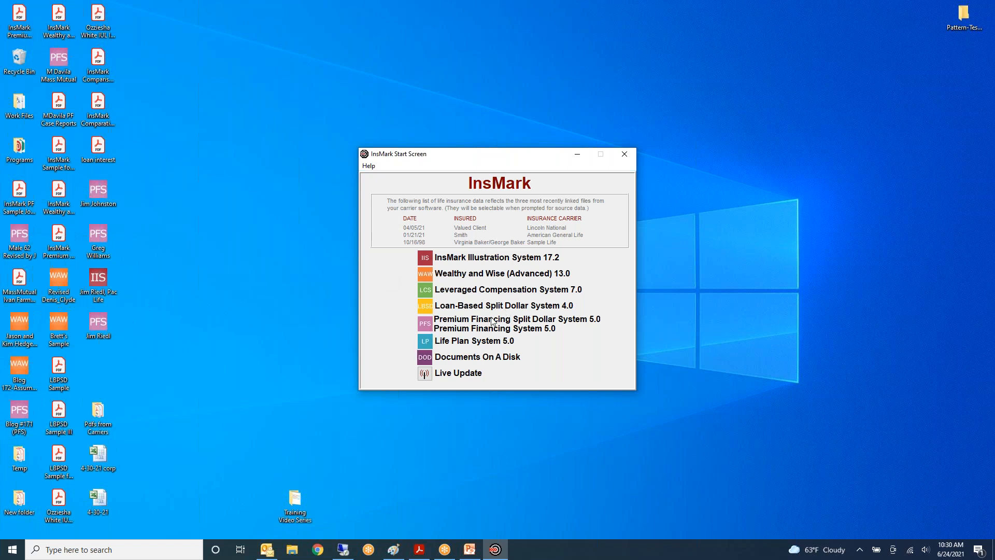
left_click(426, 325)
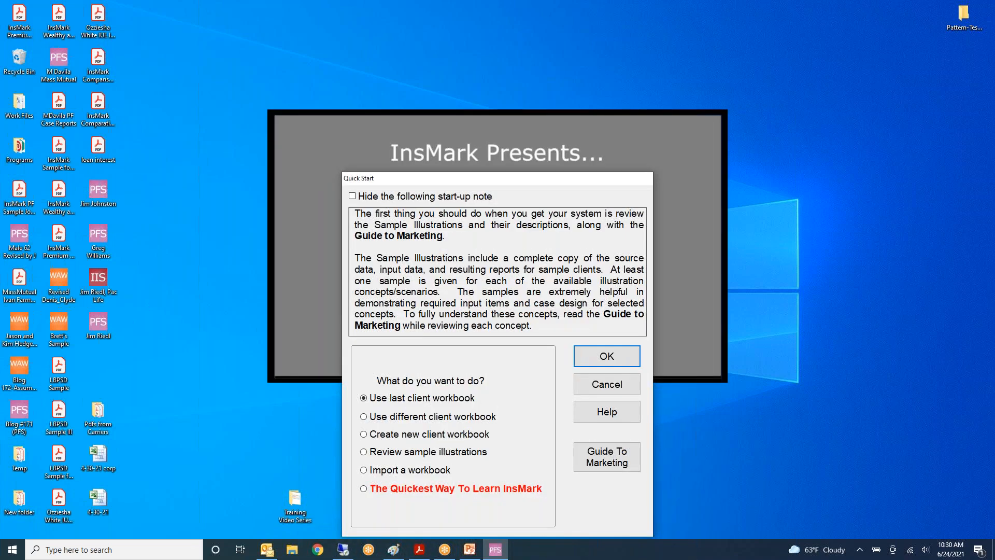
- Create a new client workbook and enter the client's full name as its description
left_click(364, 435)
left_click(606, 356)
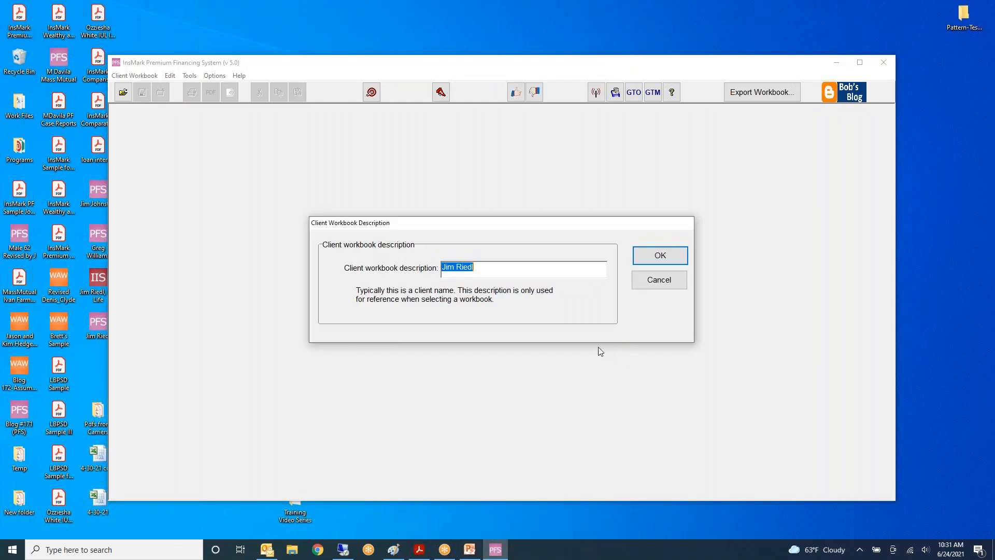
type("Jim Reed")
left_click(656, 256)
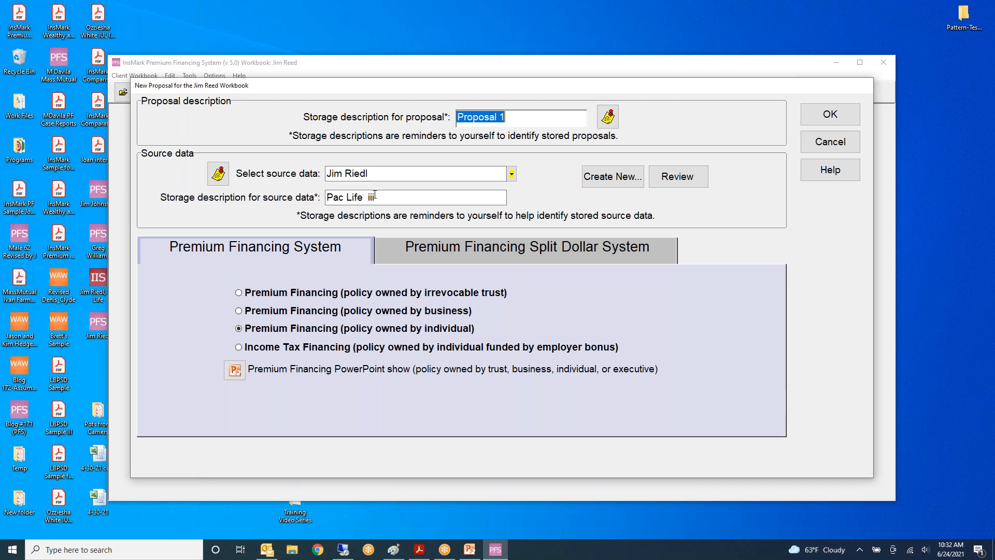
- Select the stored XYZ Mutual whole life source data and review its yearly premiums, loans and cash values
left_click(602, 184)
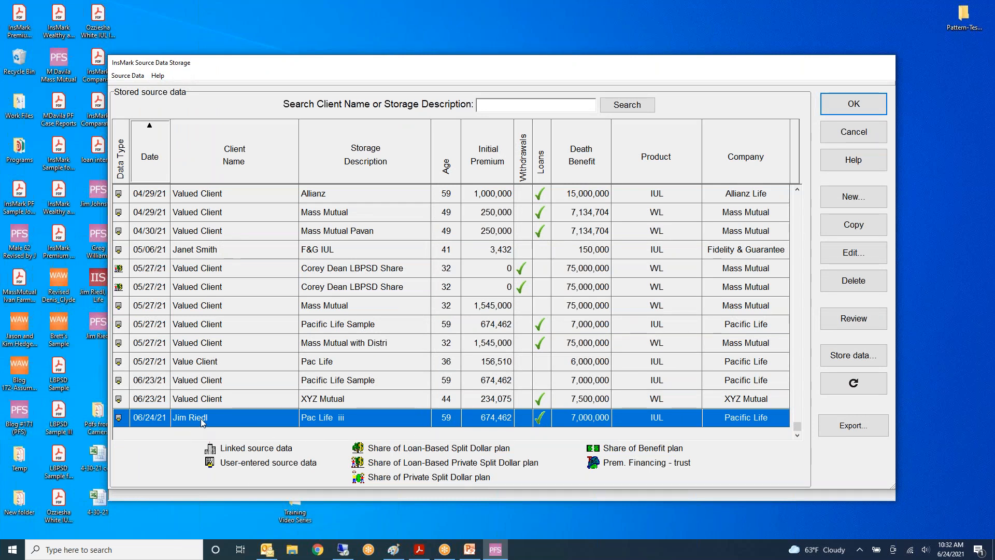
left_click(442, 405)
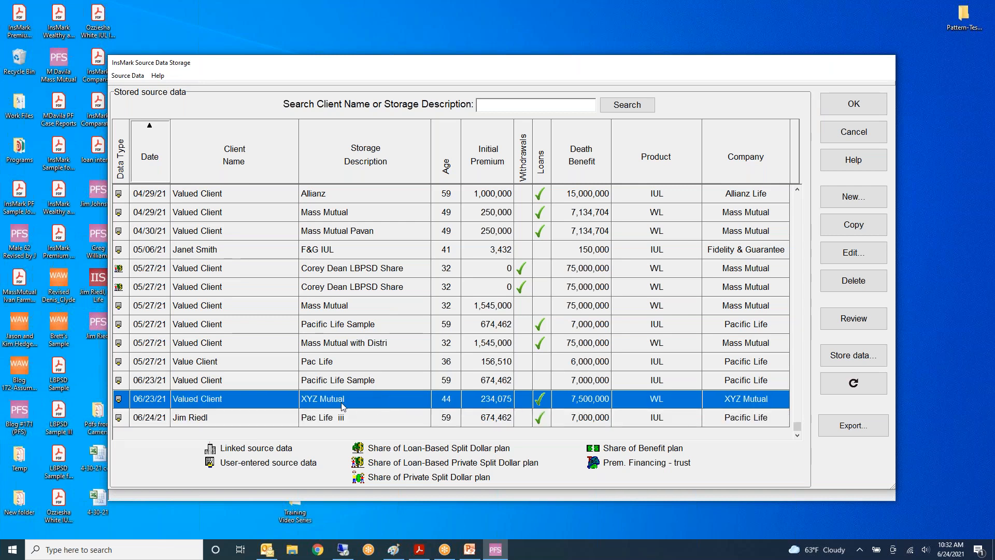
left_click(845, 320)
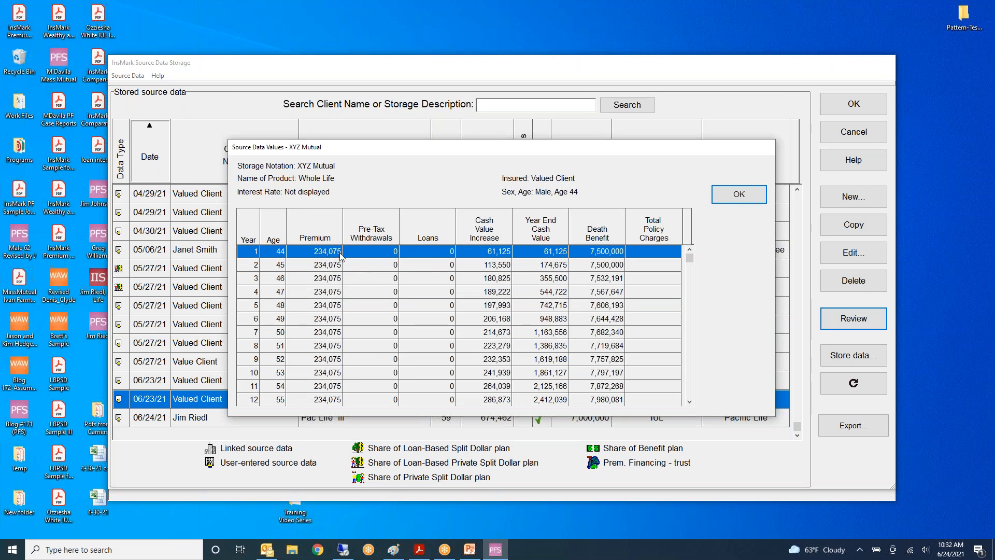
left_click(690, 401)
left_click(690, 402)
left_click(690, 402)
left_click(690, 402)
left_click(690, 402)
left_click(690, 402)
left_click(690, 401)
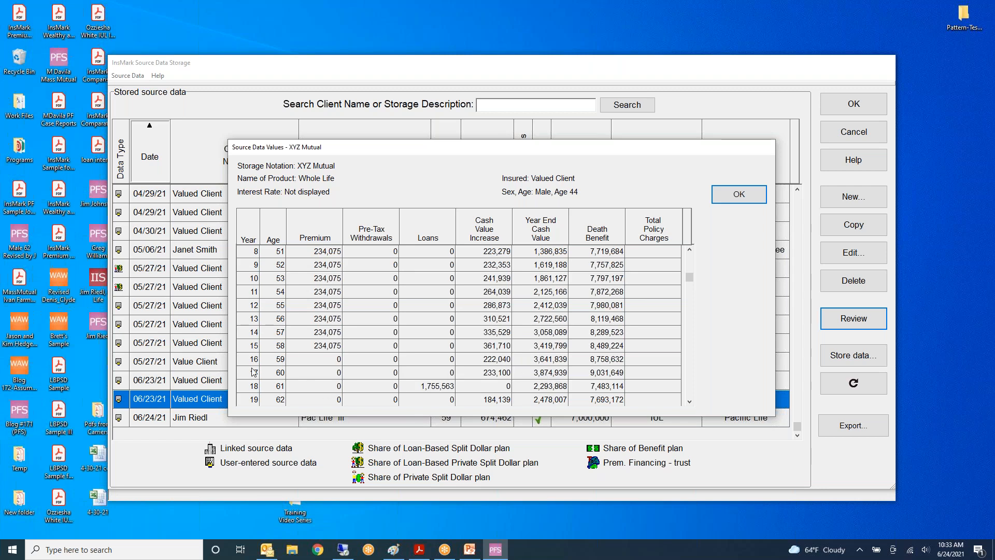
- Compare the XYZ Mutual source data, including the later loan years, with the supplemental values in the PDF illustration
left_click(419, 550)
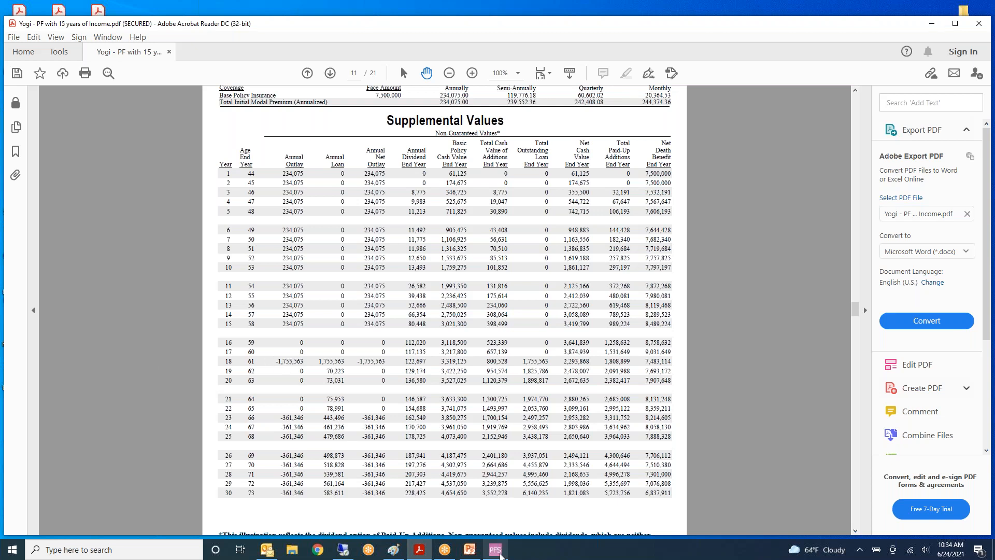
left_click(495, 550)
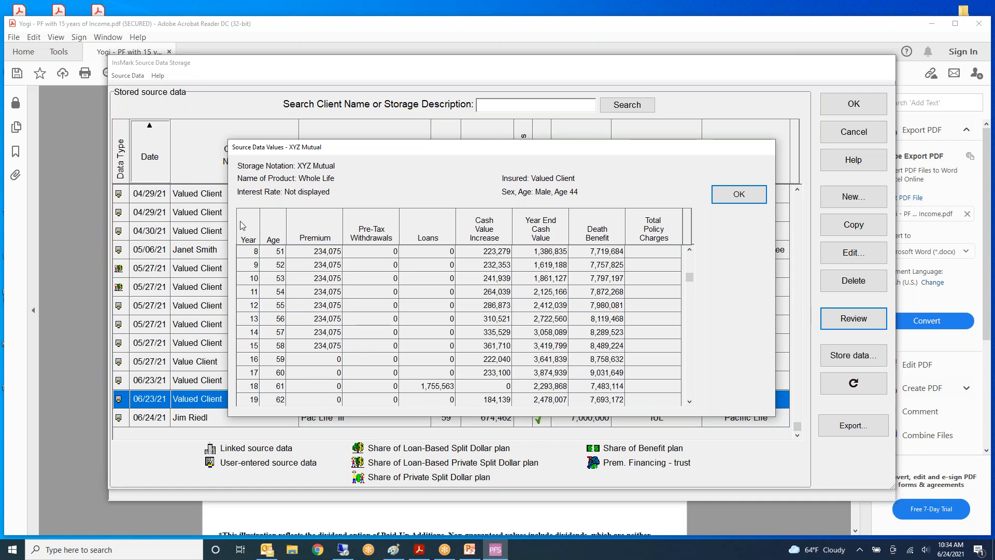
left_click(690, 401)
left_click(690, 402)
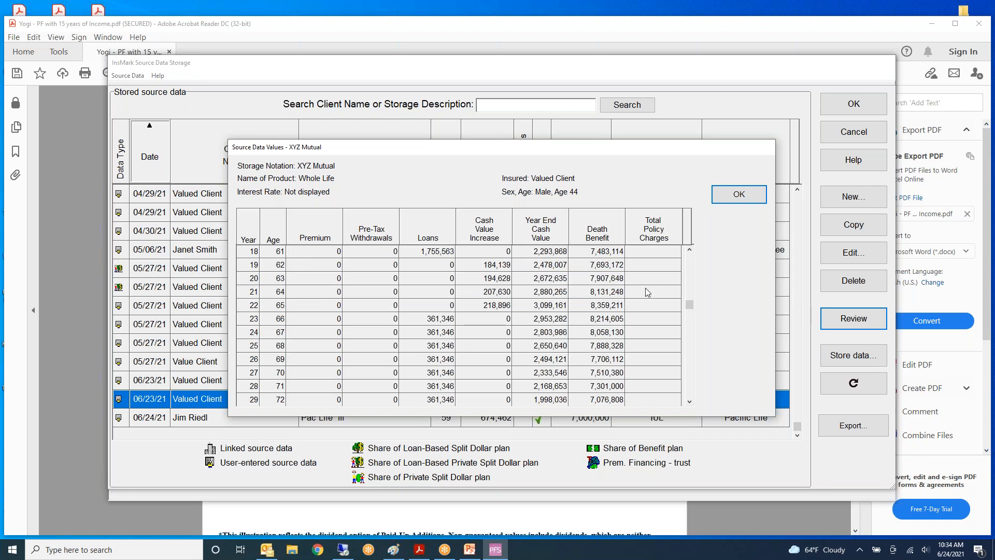
left_click(741, 196)
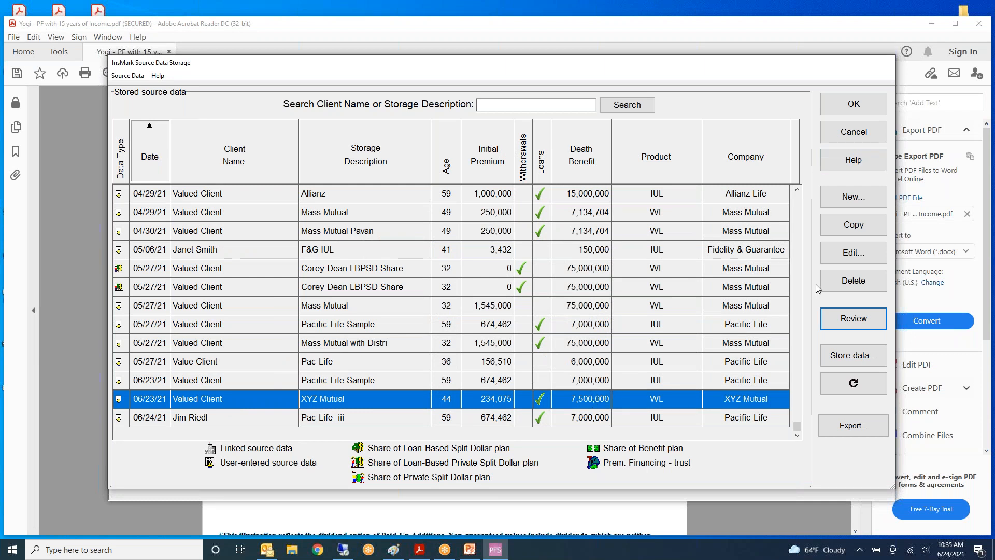
- Create Proposal 1 from the XYZ Mutual data as Premium Financing with the policy owned by an individual
left_click(852, 106)
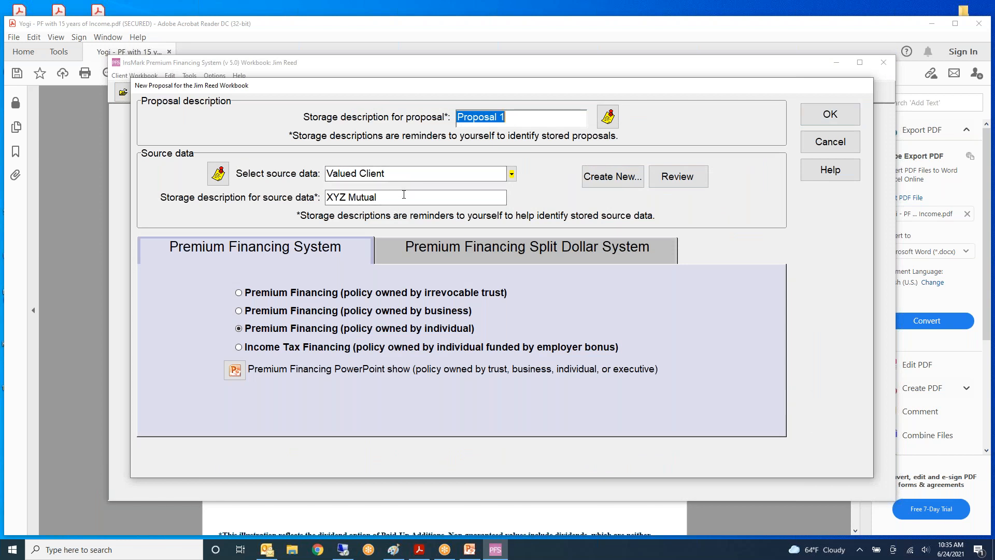
left_click(678, 177)
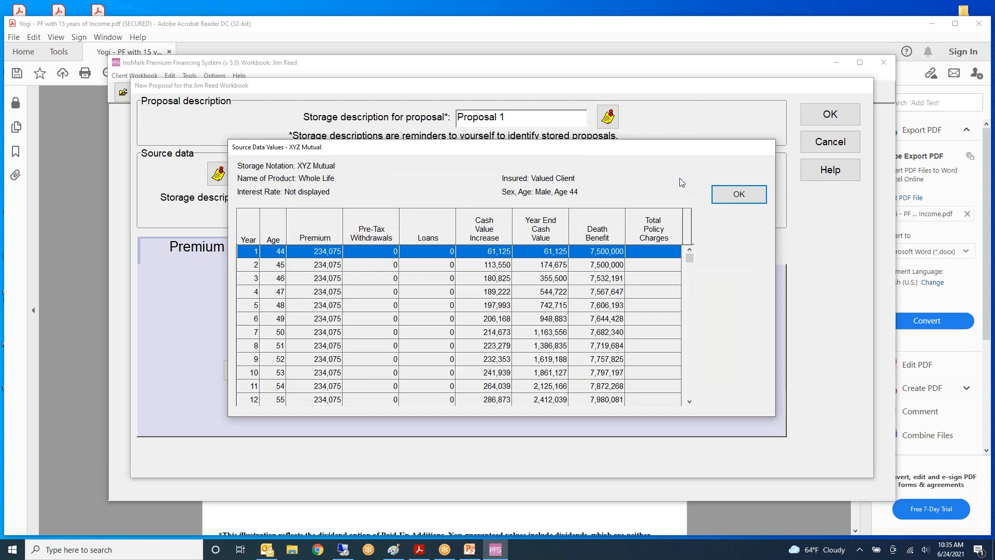
left_click(740, 195)
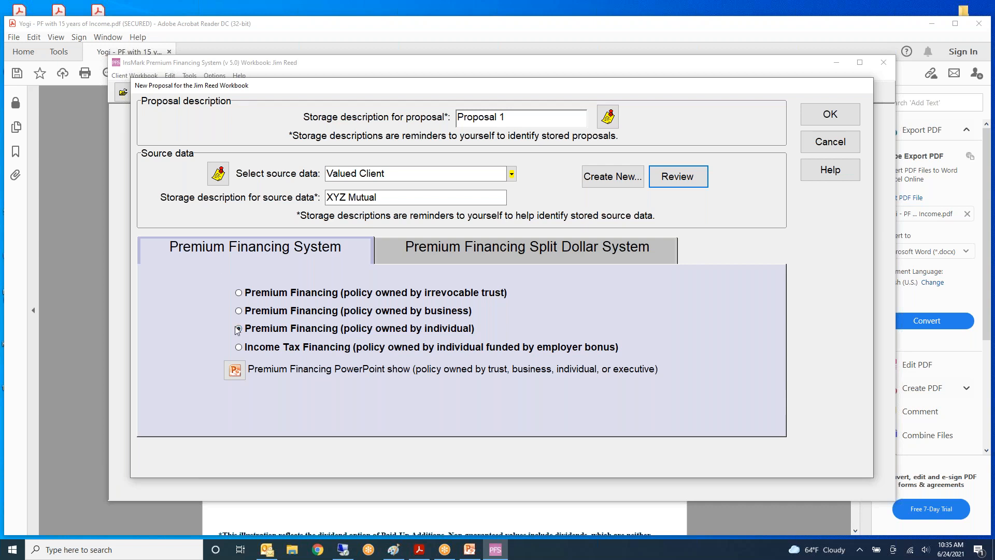
left_click(827, 116)
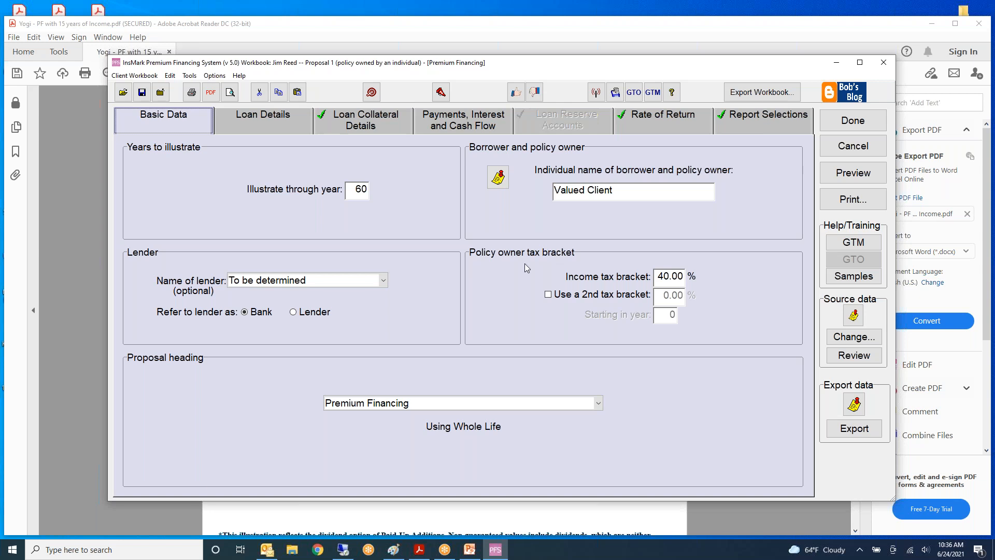
- Examine the proposal's source data through its final policy years to find the last year to illustrate
double_click(356, 189)
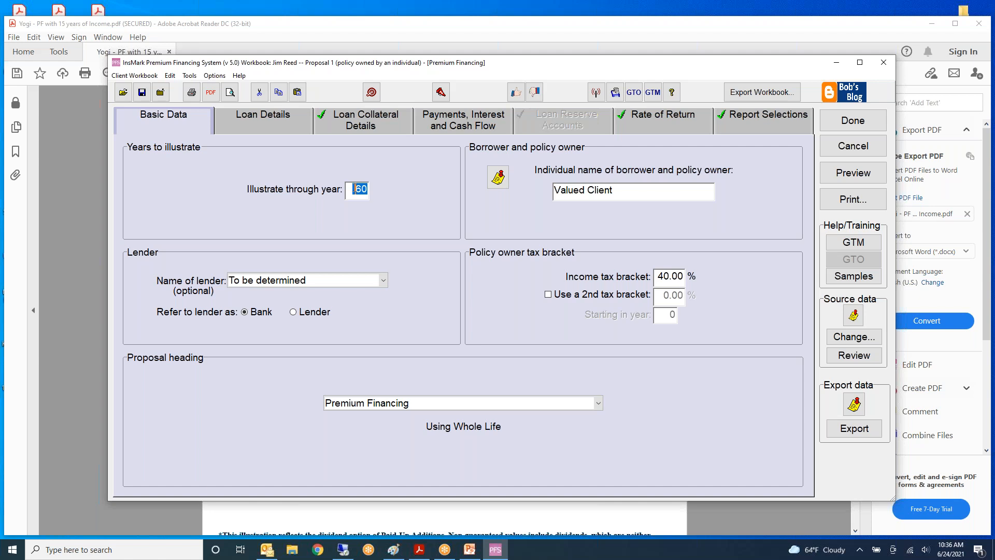
left_click(841, 358)
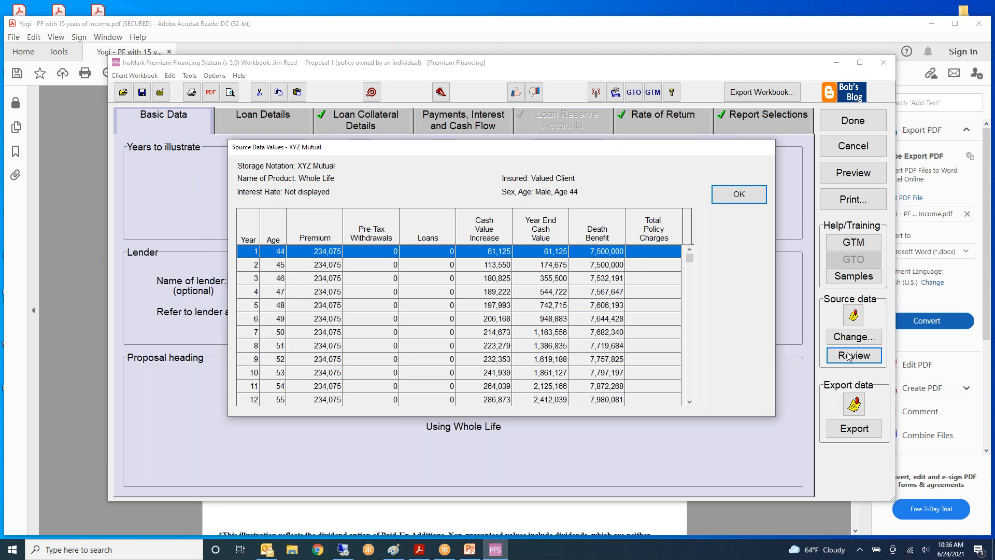
left_click(690, 401)
left_click(690, 401)
left_click(690, 401)
left_click(690, 401)
left_click(690, 402)
left_click(690, 401)
left_click(690, 401)
left_click(690, 401)
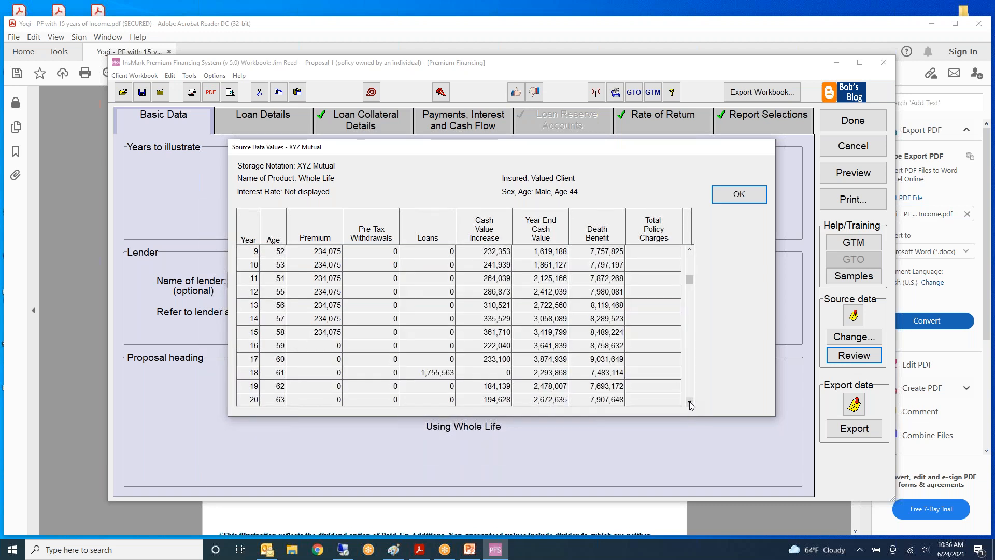
left_click_drag(690, 401, 690, 401)
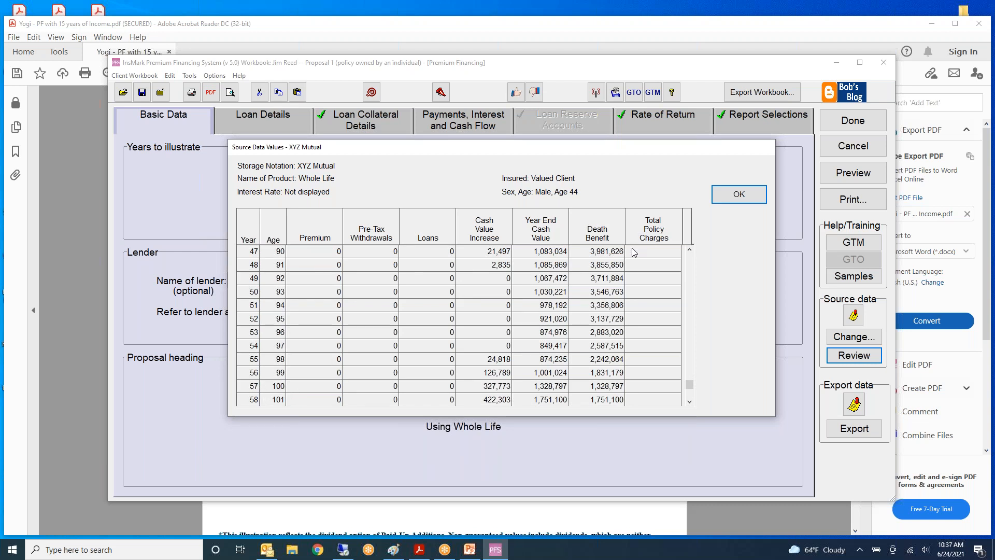
left_click(732, 200)
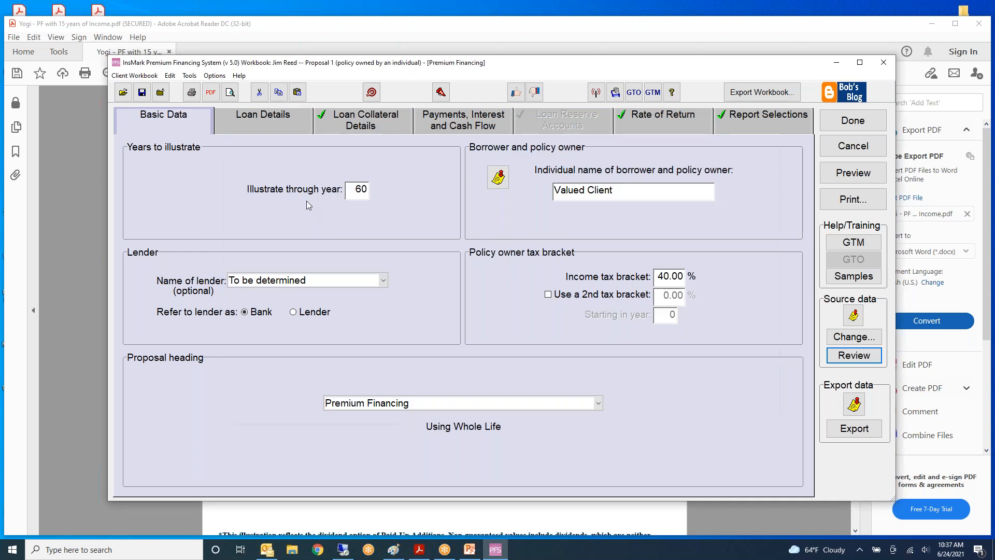
- Set the illustration to run through year 57 and enter the borrower and policy owner's full name
left_click(363, 187)
double_click(367, 189)
type("57")
double_click(619, 187)
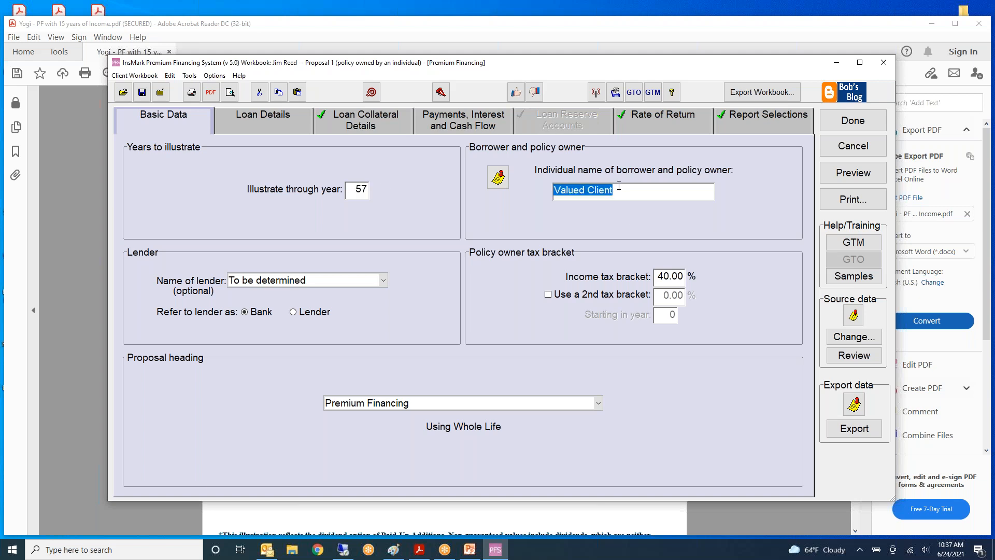
type("Jim")
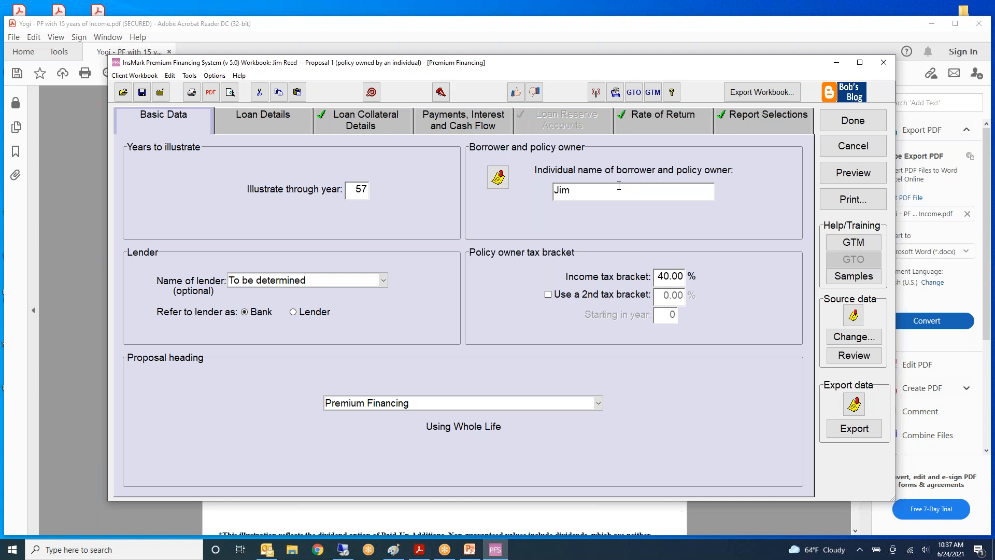
type(" Reed")
- Choose ABC Bank as the lender and set the policy owner's income tax bracket to 40.00%
left_click(383, 281)
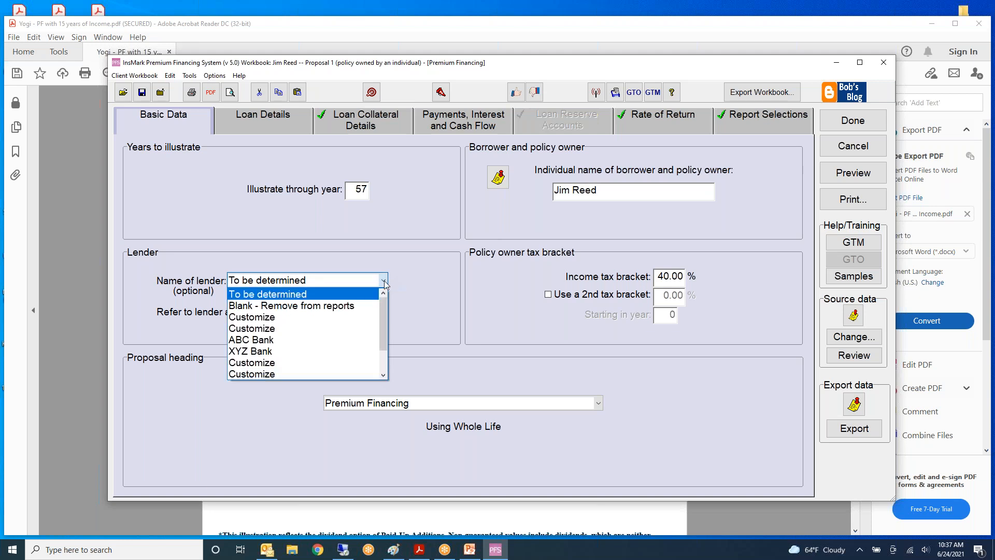
left_click(265, 341)
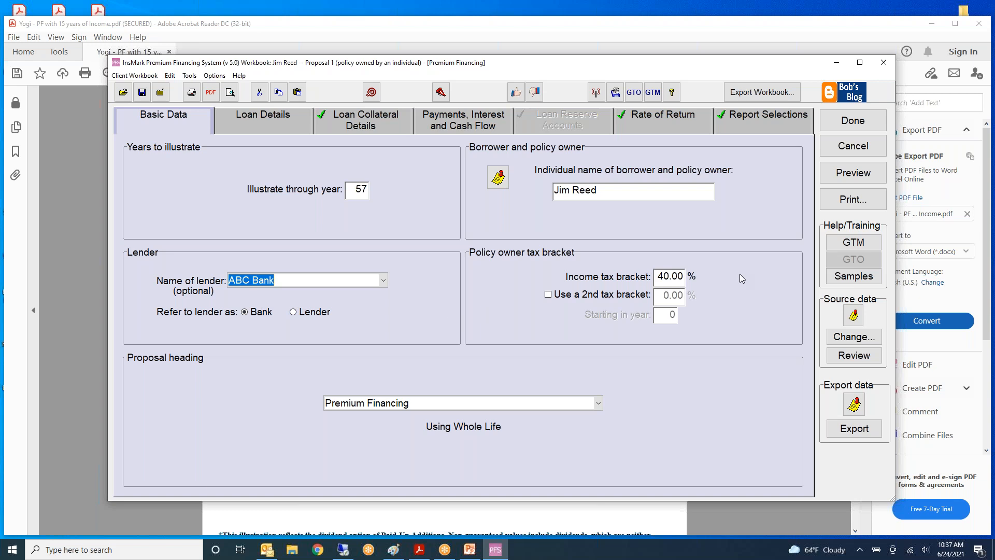
left_click(664, 276)
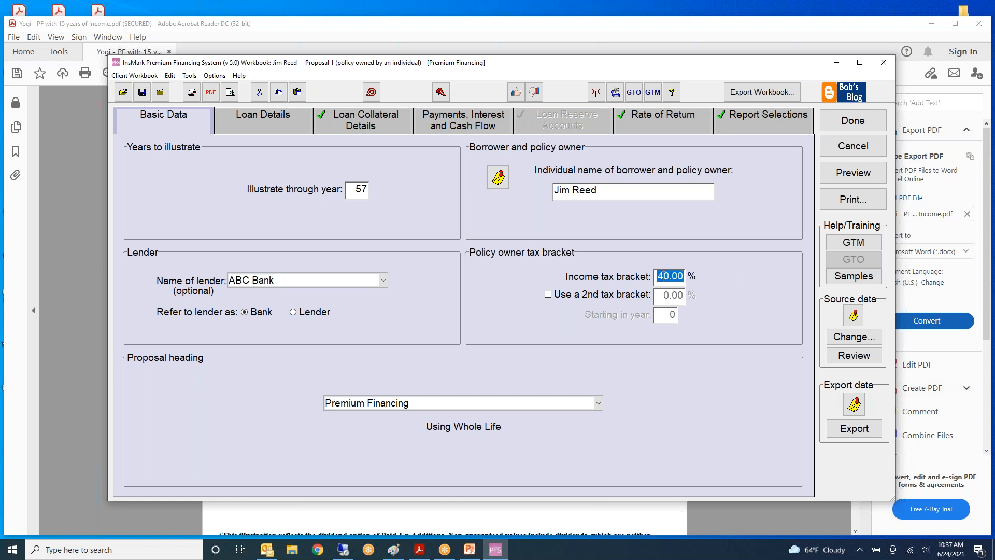
type("40.00")
- In the loan details, assume the cumulative loan is repaid by the policy owner from non-policy sources in year 18
left_click(261, 122)
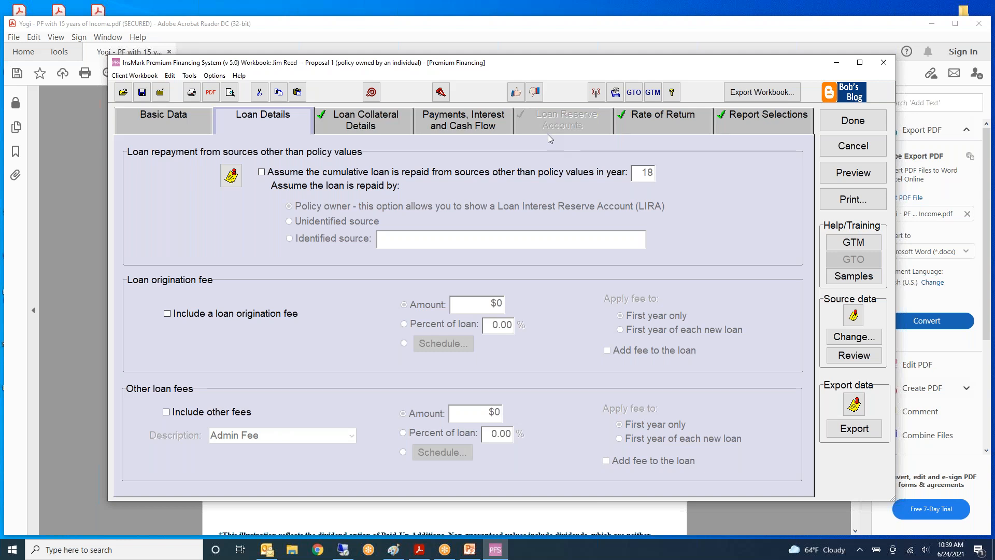
left_click(263, 175)
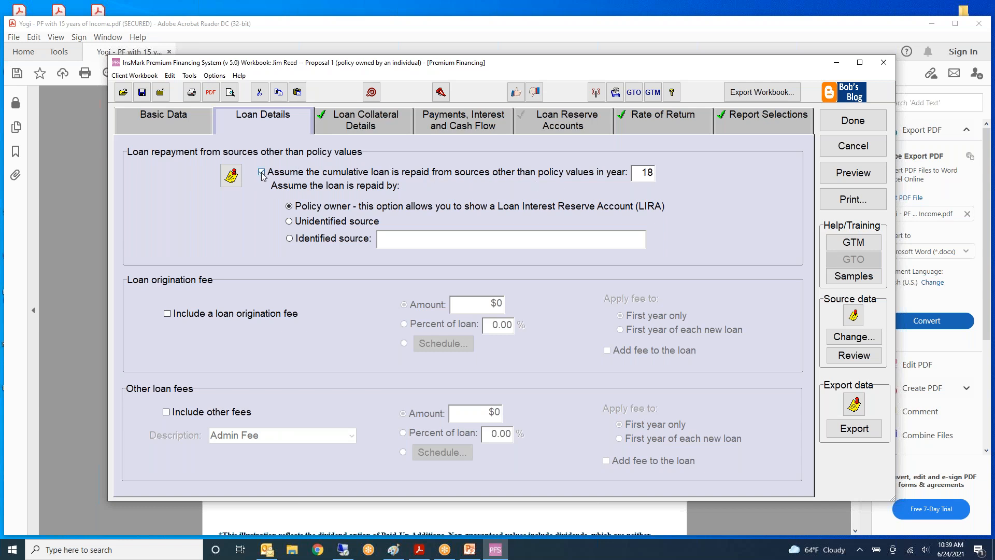
double_click(647, 172)
left_click(646, 172)
- In the loan collateral details, allow 100% of the cash value and estimate additional collateral at 100% of the excess bank loan
left_click(357, 124)
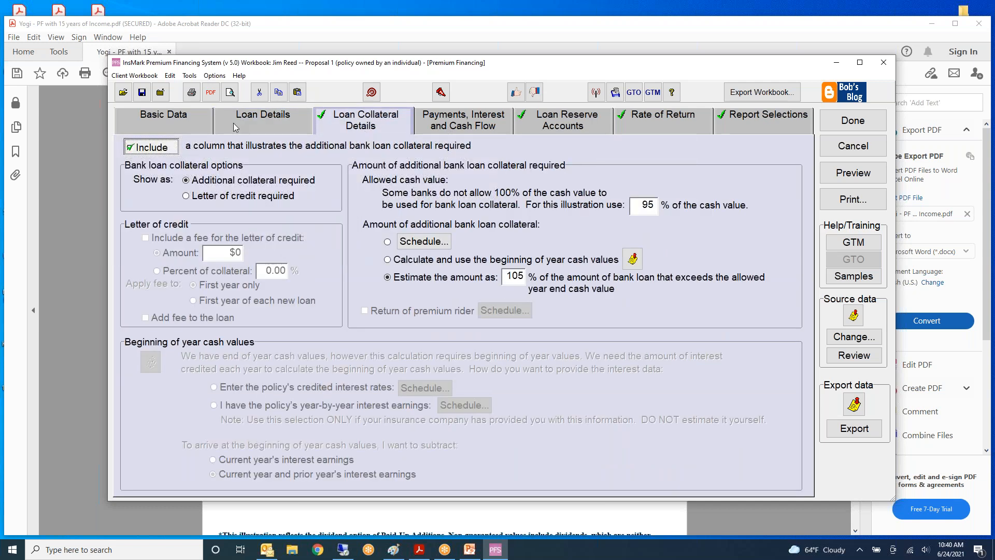
left_click(130, 149)
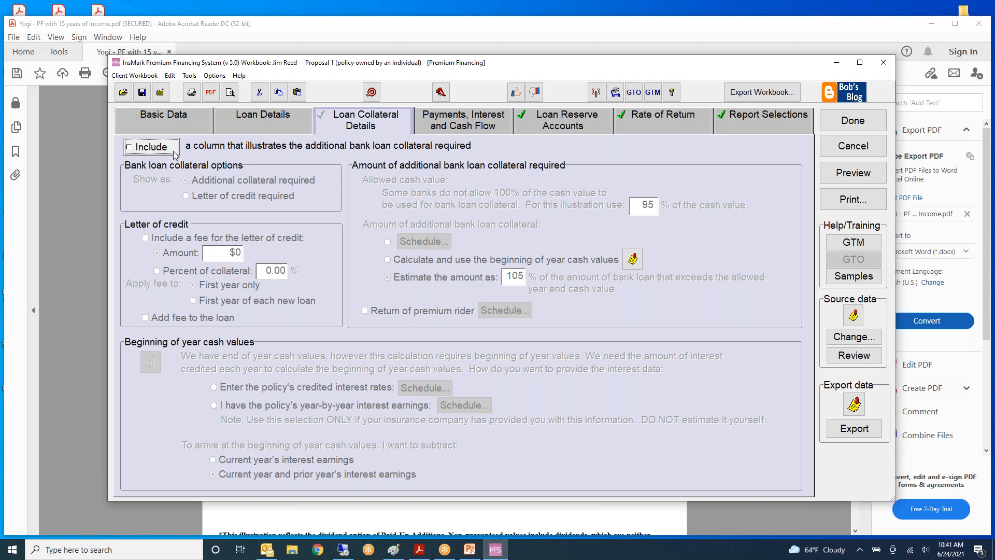
left_click(129, 148)
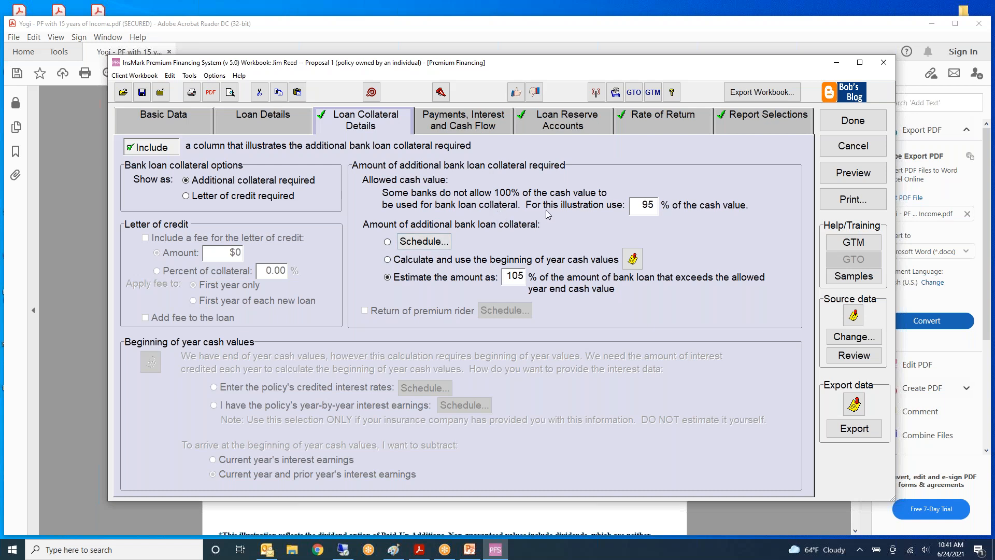
double_click(644, 206)
type("95")
key("BackSpace")
key("BackSpace")
type("100")
double_click(518, 276)
type("100")
left_click(387, 260)
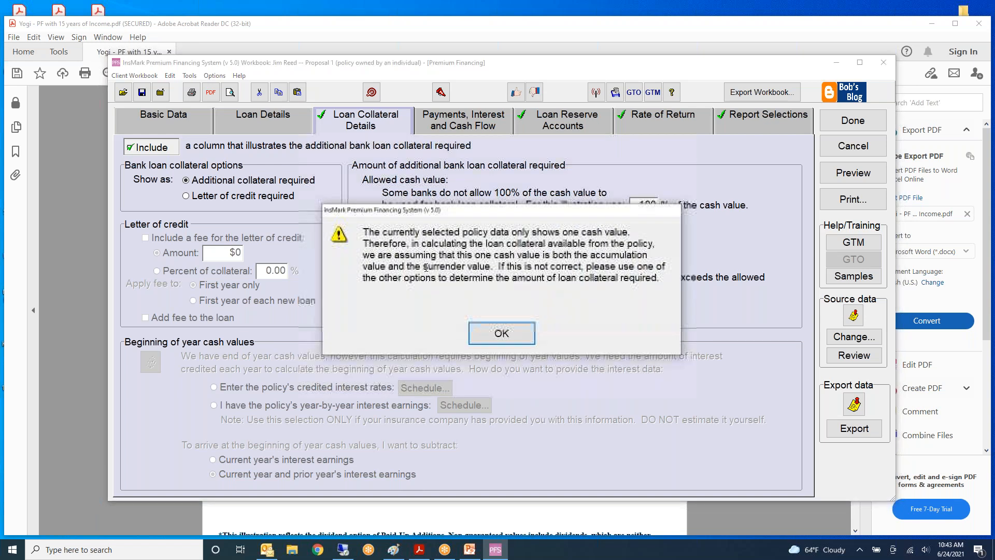
left_click(486, 335)
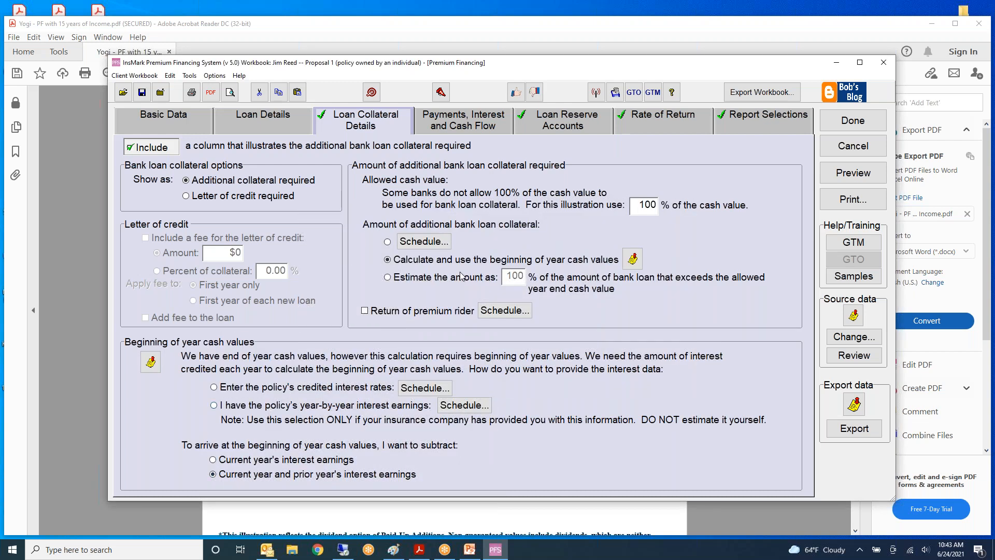
left_click(387, 277)
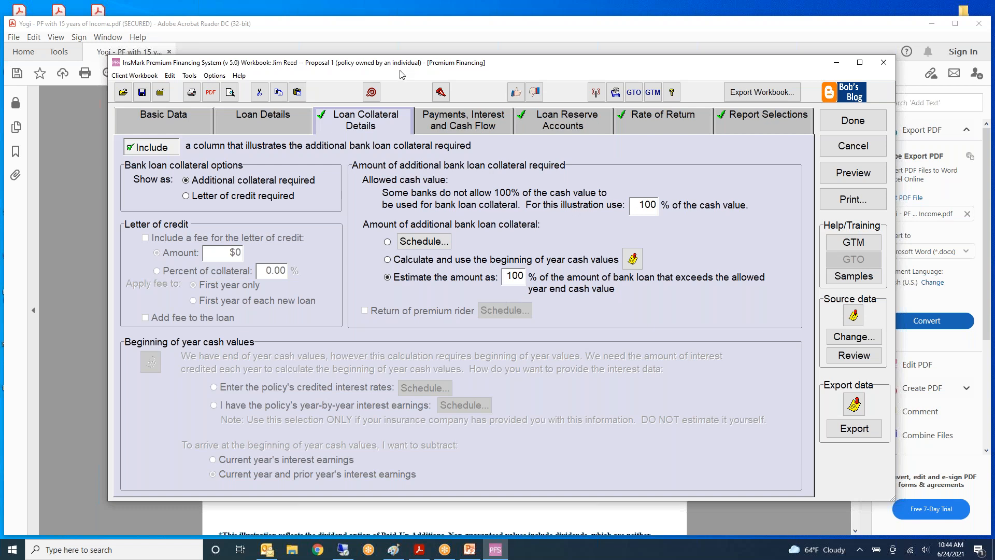
- Review the loan interest and policy cash flow options in the payments, interest and cash flow section
left_click(468, 128)
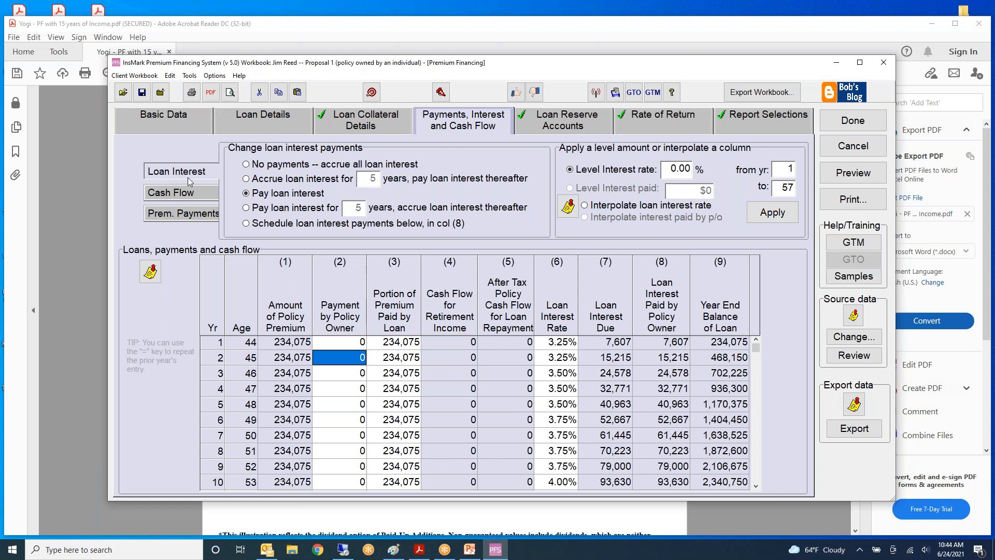
left_click(183, 193)
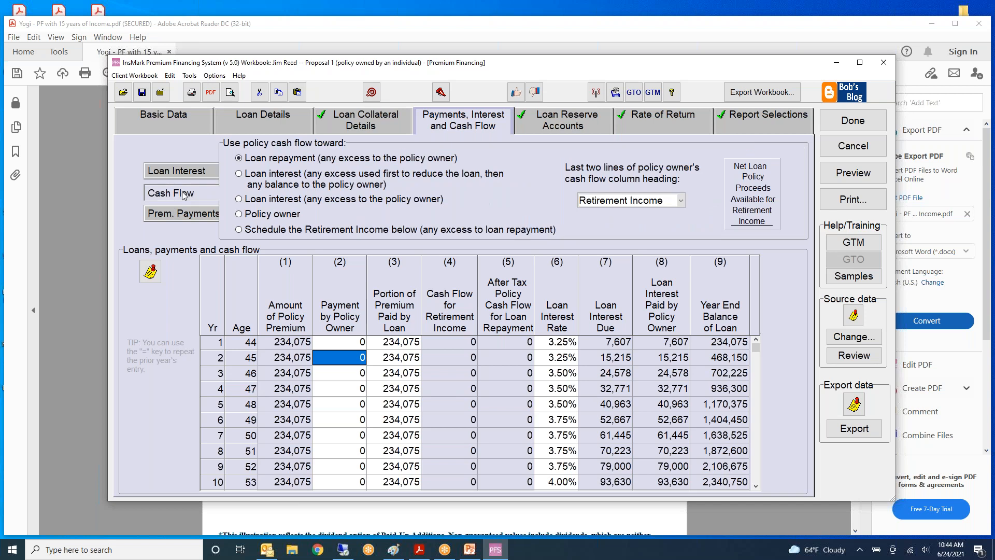
left_click(179, 173)
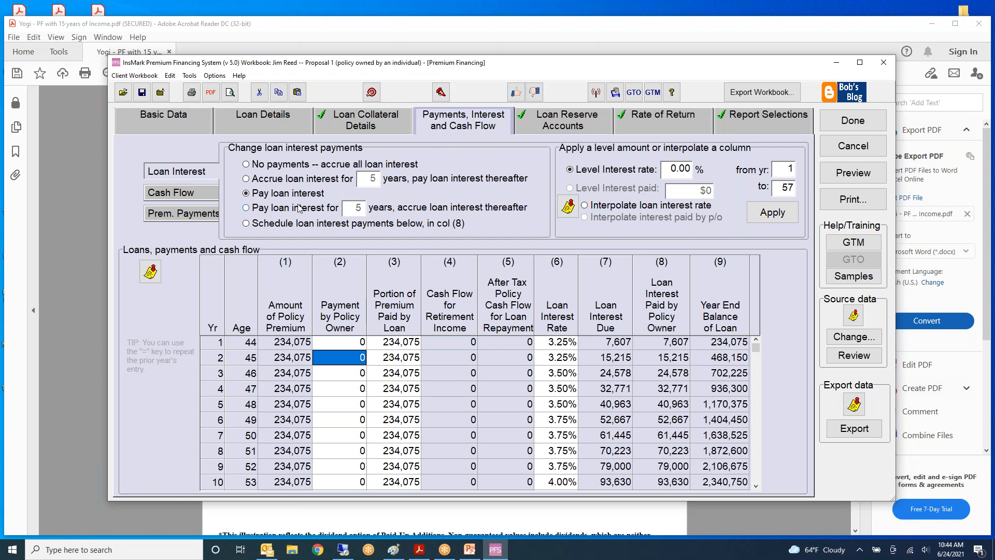
- Apply a level loan interest rate of 4.00% from year 1 to year 57
left_click_drag(666, 170, 703, 167)
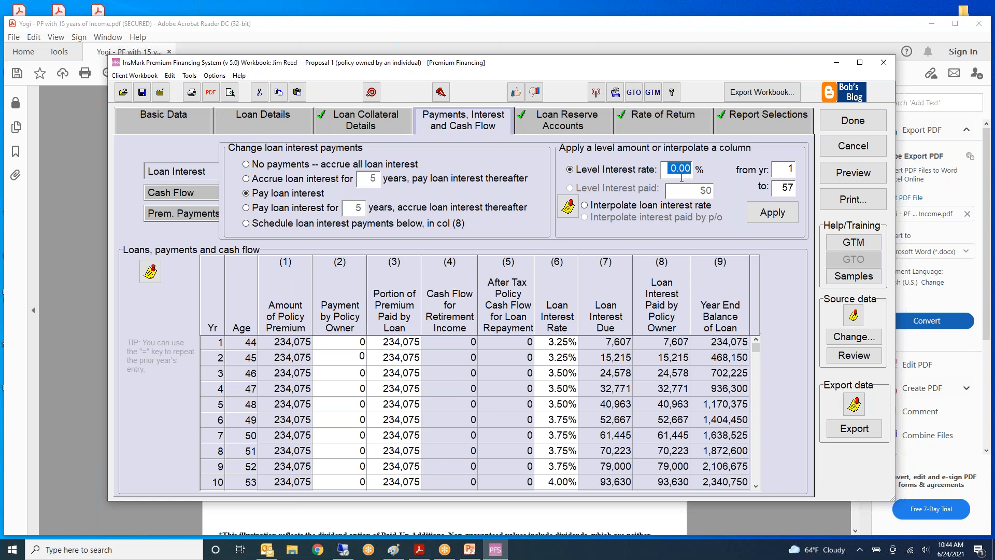
type("4.")
left_click(772, 213)
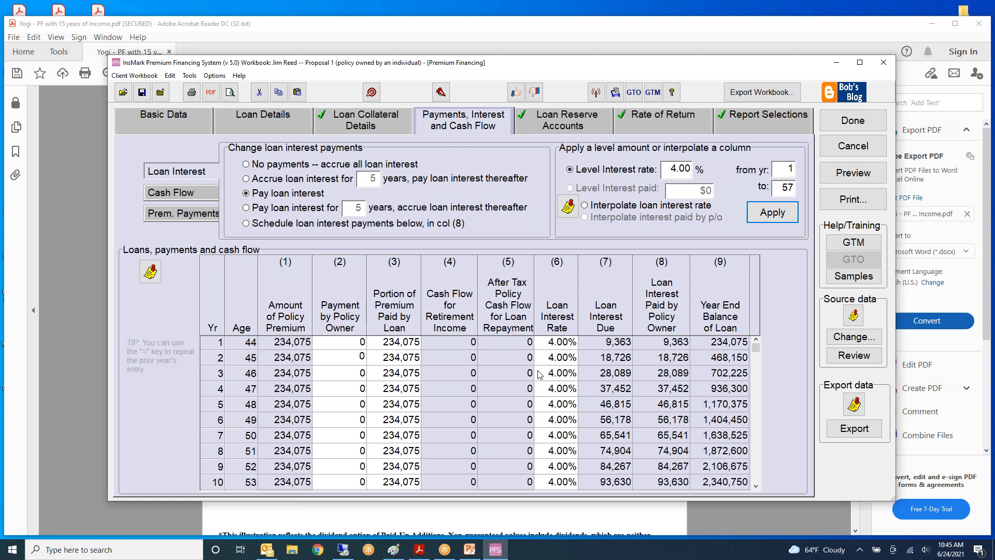
- Enter loan interest rates of 3.00% for year 1, 3.15% for year 2 and 3.25% for year 3
left_click(556, 347)
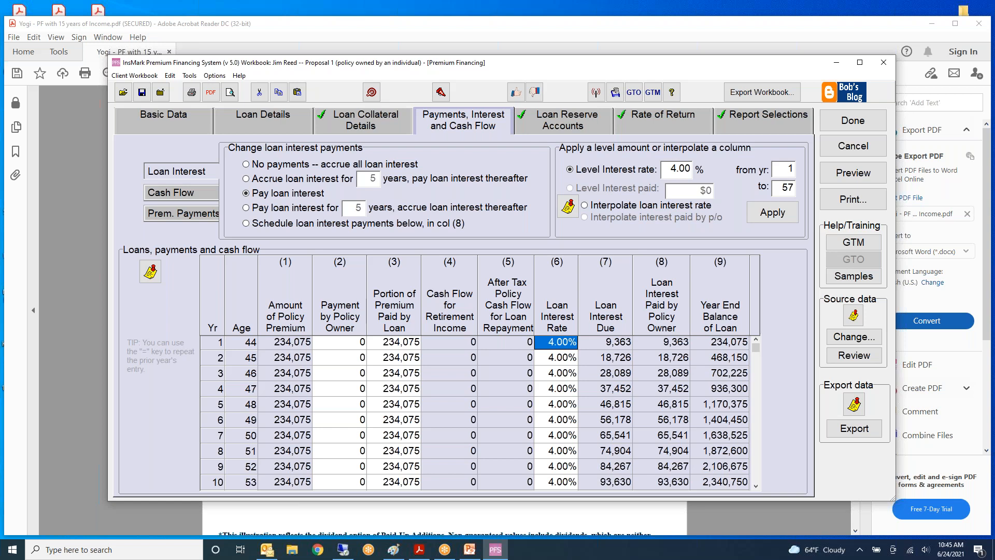
type("3.")
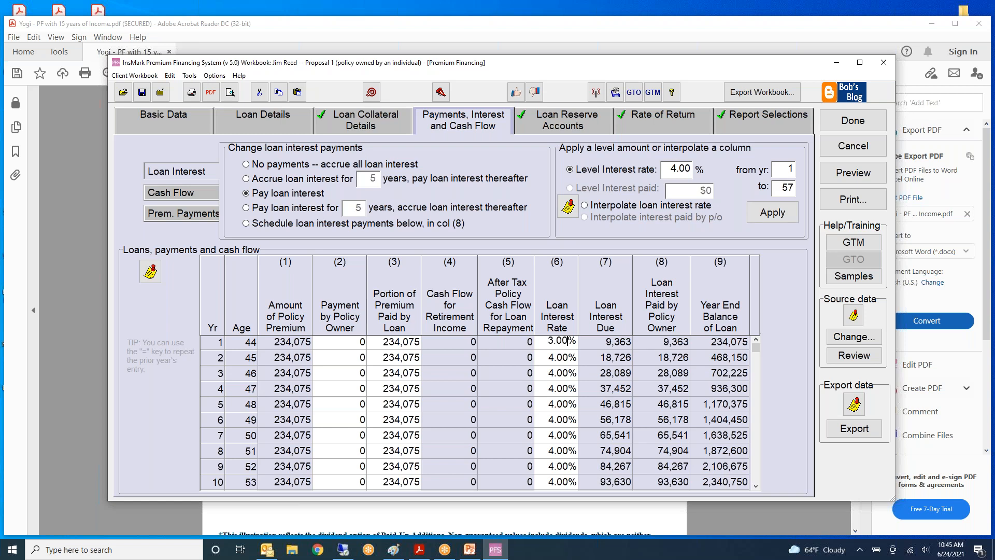
key("Return")
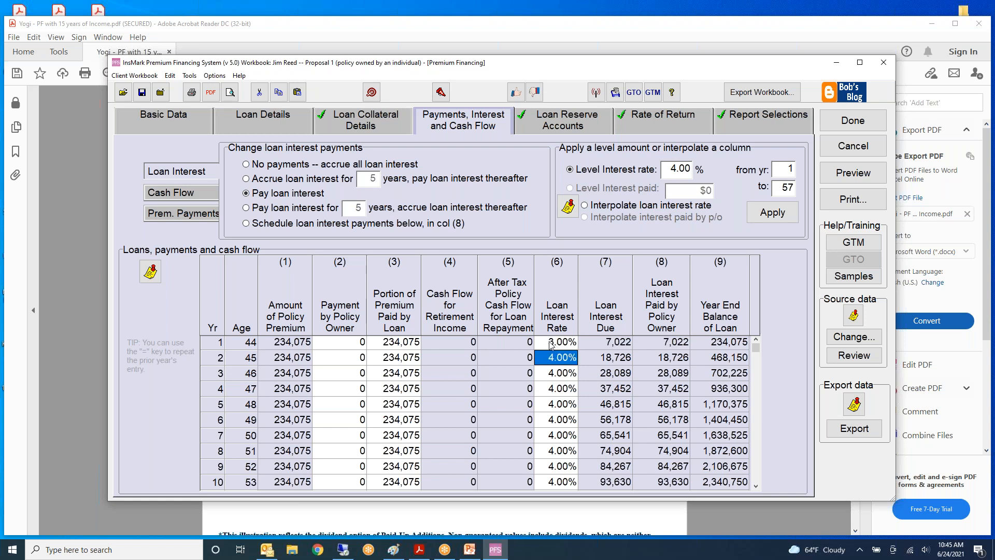
type("3")
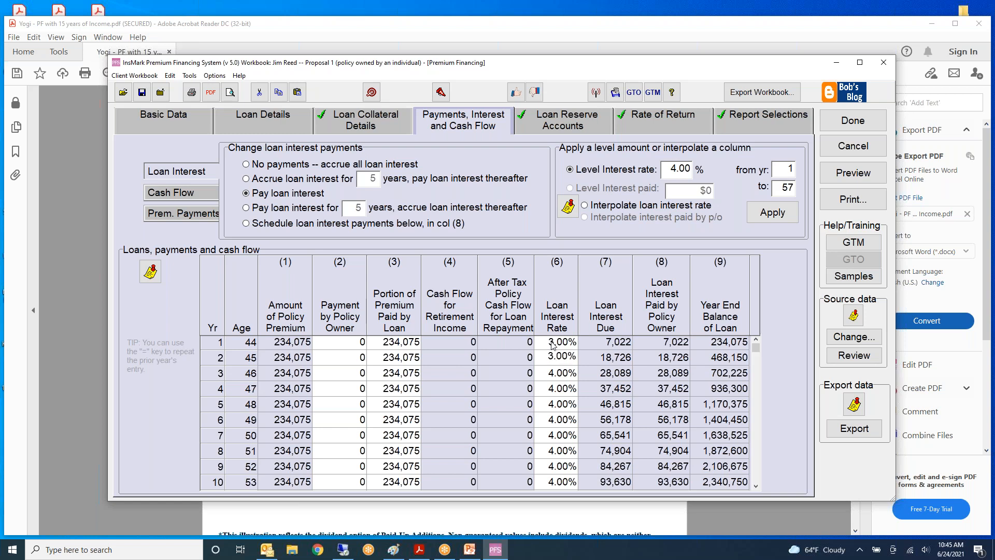
type(".15")
key("Return")
type("3.25")
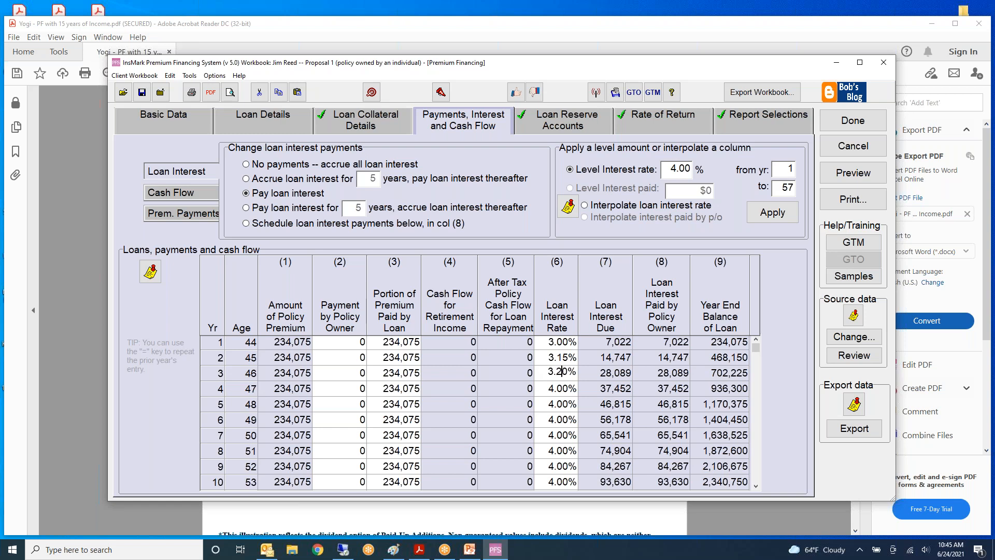
key("Return")
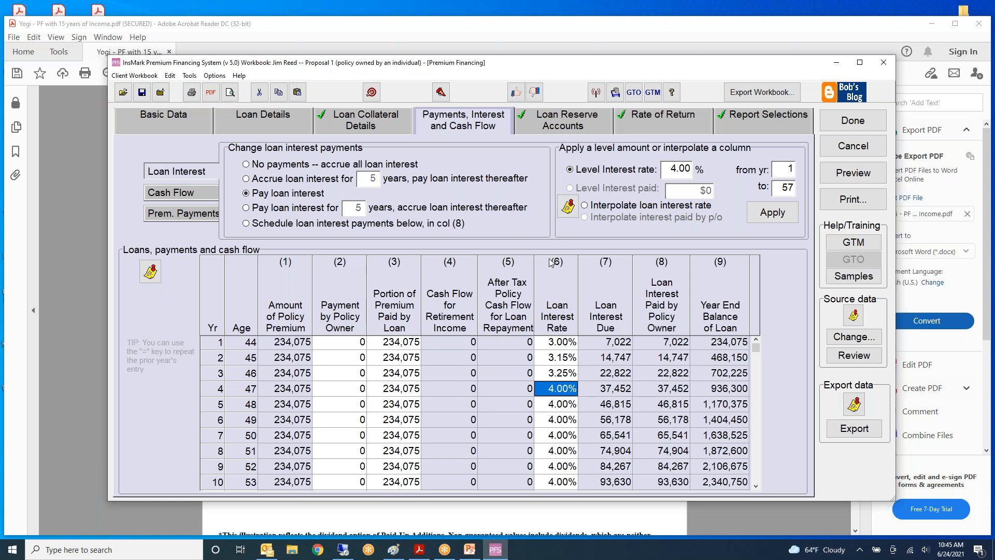
- Set the year 2 loan interest rate to 3.25% and repeat that rate for years 3 and 4
left_click(554, 346)
left_click(554, 346)
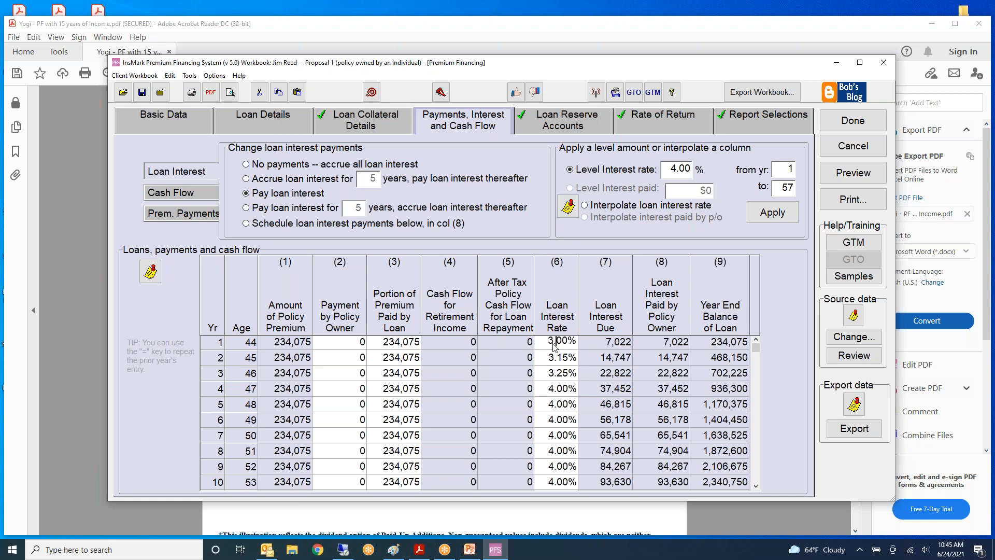
key("Return")
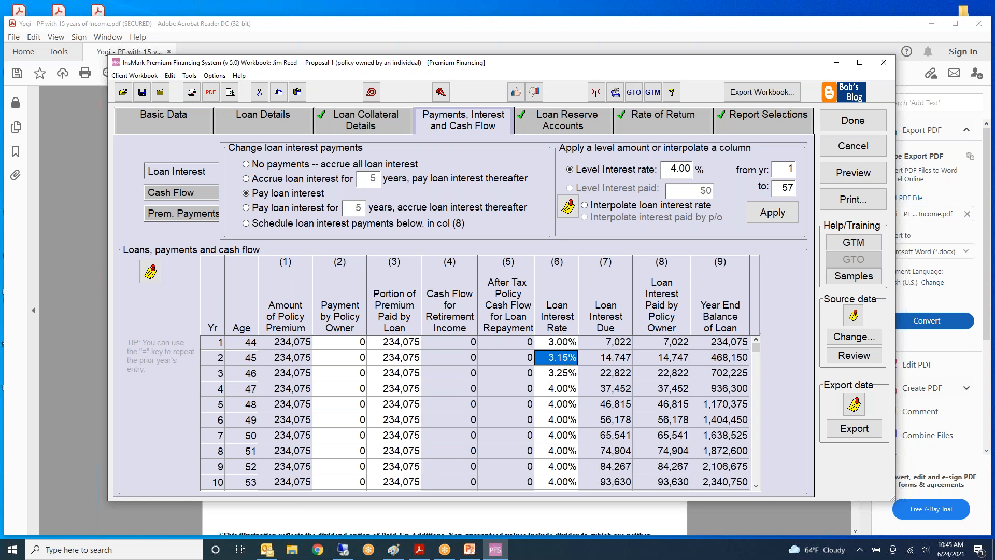
type("3.25")
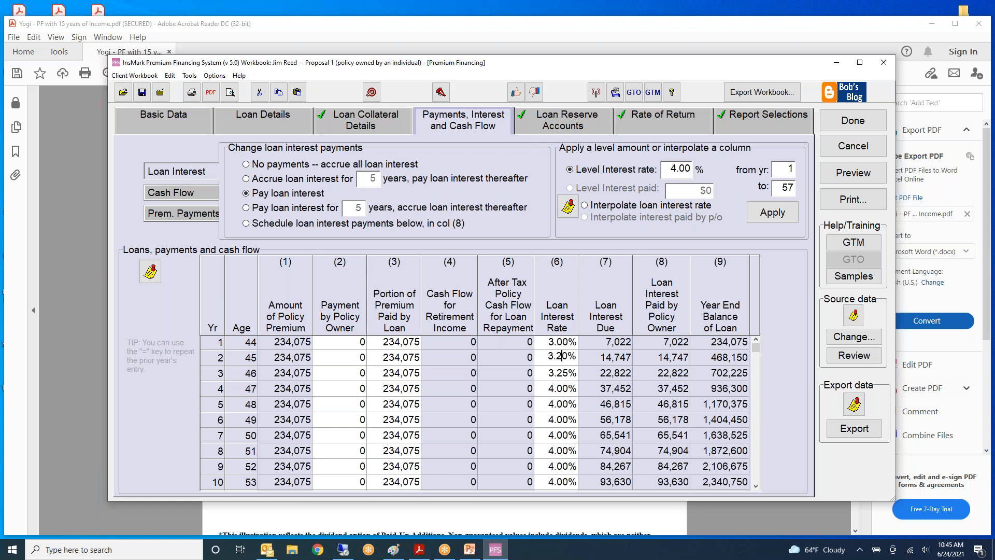
key("Return")
key("equal")
key("equal")
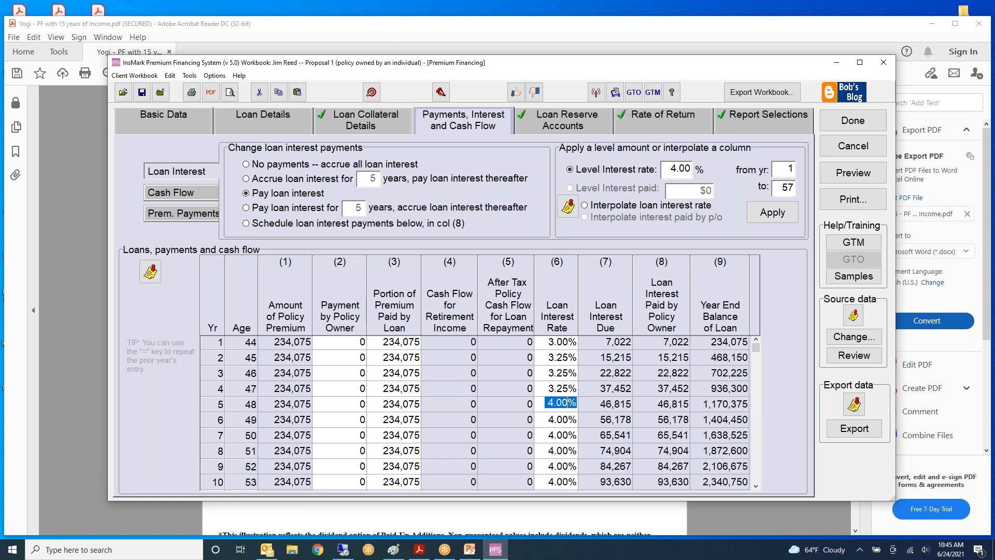
- Set the year 1 loan interest rate to 0.00% and repeat it for every following year through year 57
left_click(552, 343)
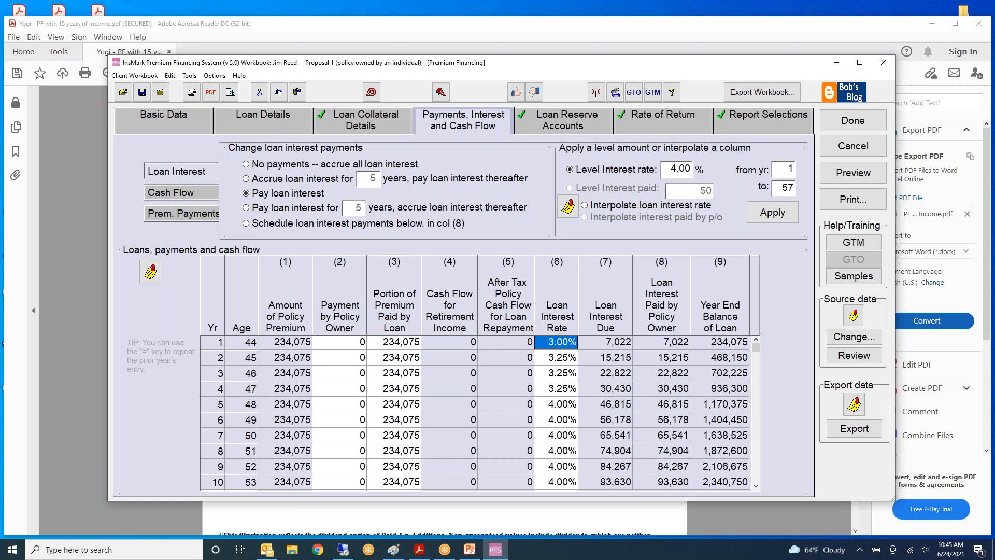
type("0")
key("Return")
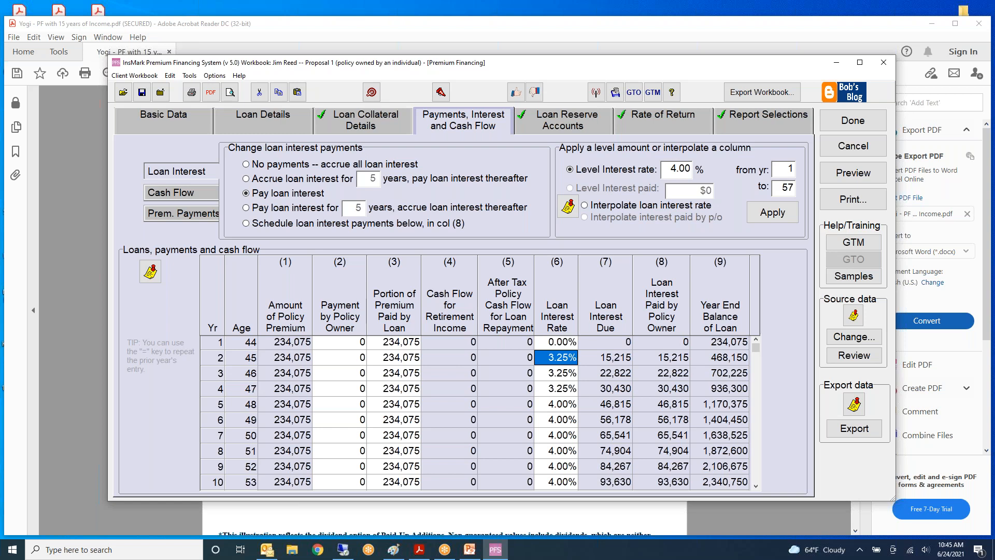
key("equal")
key("equal")
key("equal")
key("equal")
key("equal")
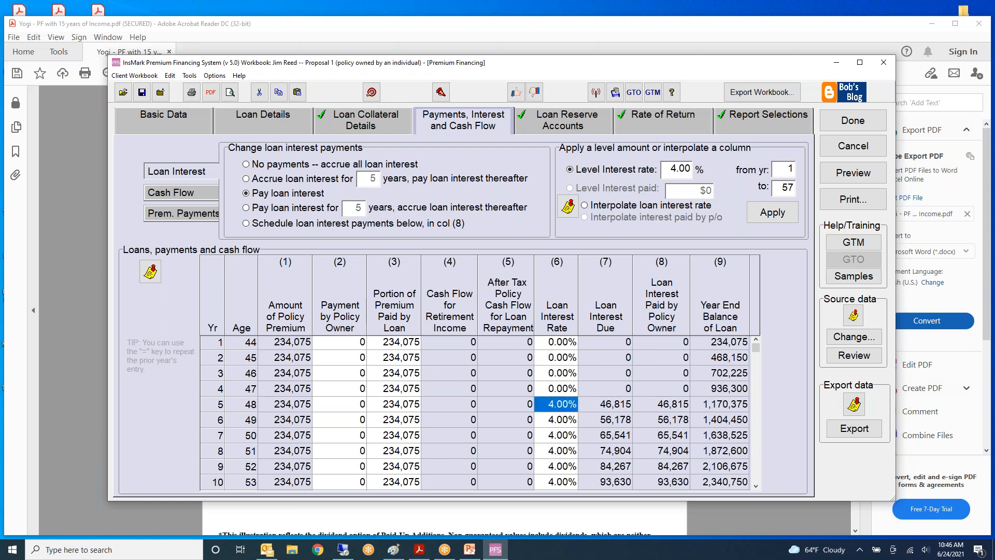
key("equal")
key("equal")
key("equal")
key("equal")
key("equal")
key("equal")
key("equal")
key("equal")
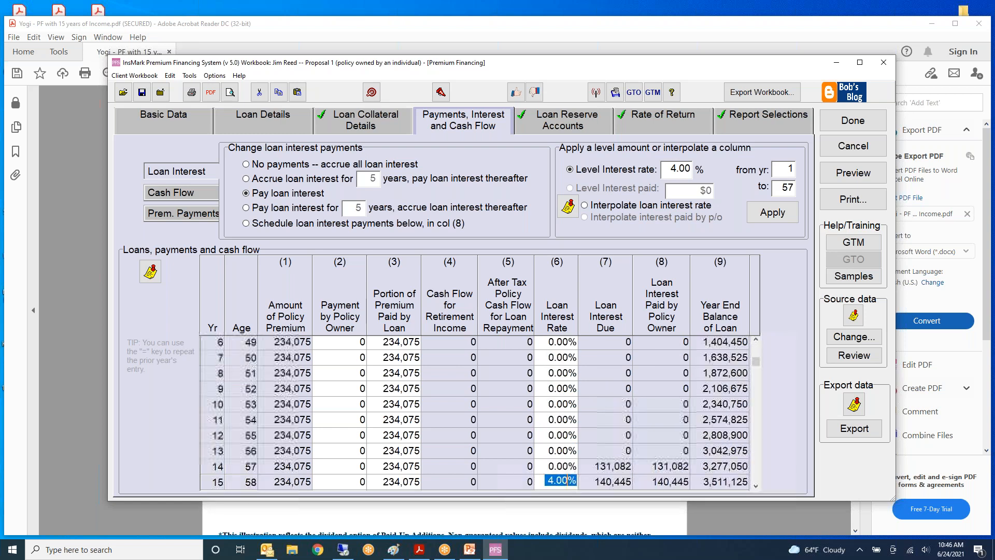
key("equal")
key("equal")
key("equal")
key("equal")
key("equal")
key("equal")
key("equal")
key("equal")
key("equal")
key("equal")
key("equal")
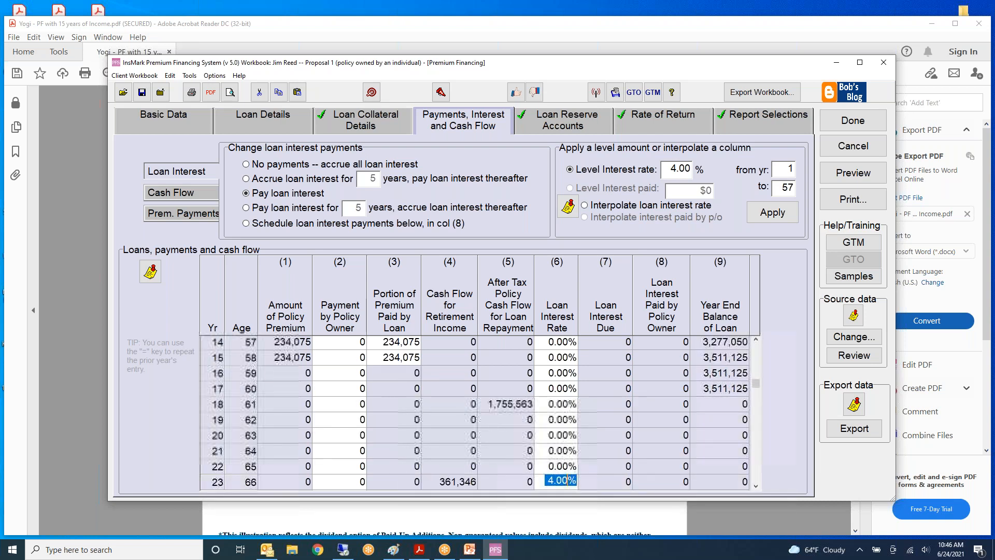
key("equal")
key("equal")
key("equal")
key("equal")
key("equal")
key("equal")
key("equal")
key("equal")
key("equal")
key("equal")
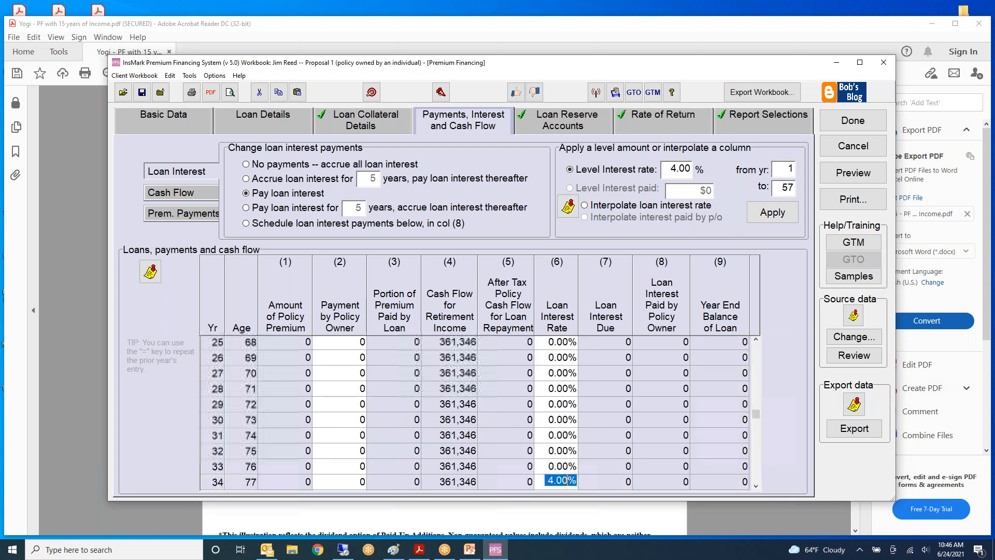
key("equal")
key("equal")
key("equal")
key("equal")
key("equal")
key("equal")
key("equal")
key("equal")
key("equal")
key("equal")
key("equal")
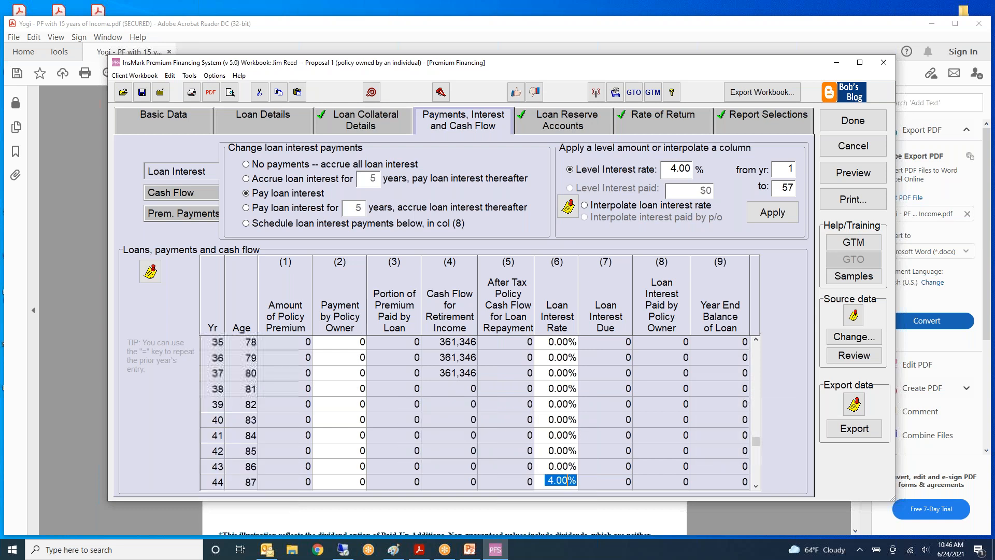
key("equal")
key("equal")
key("equal")
key("equal")
key("equal")
key("equal")
key("equal")
key("equal")
key("equal")
key("equal")
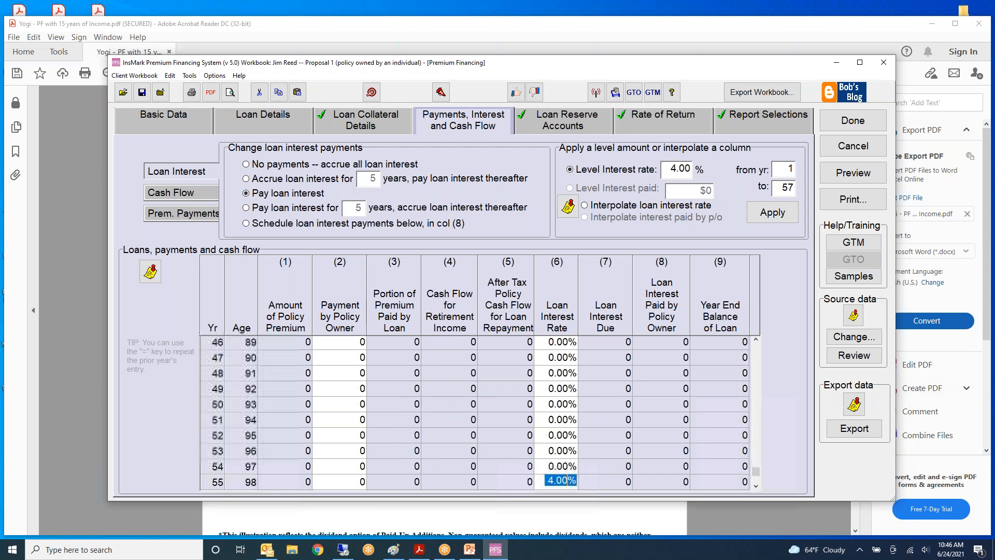
key("equal")
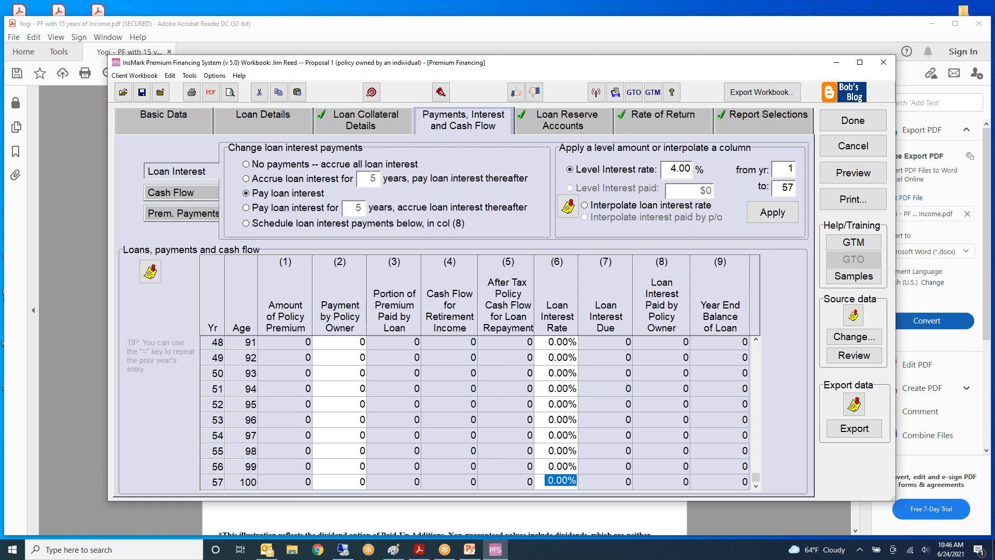
- Set the loan interest rate for year 1 to 3.25%
left_click(756, 341)
scroll(757, 341, "up", 10)
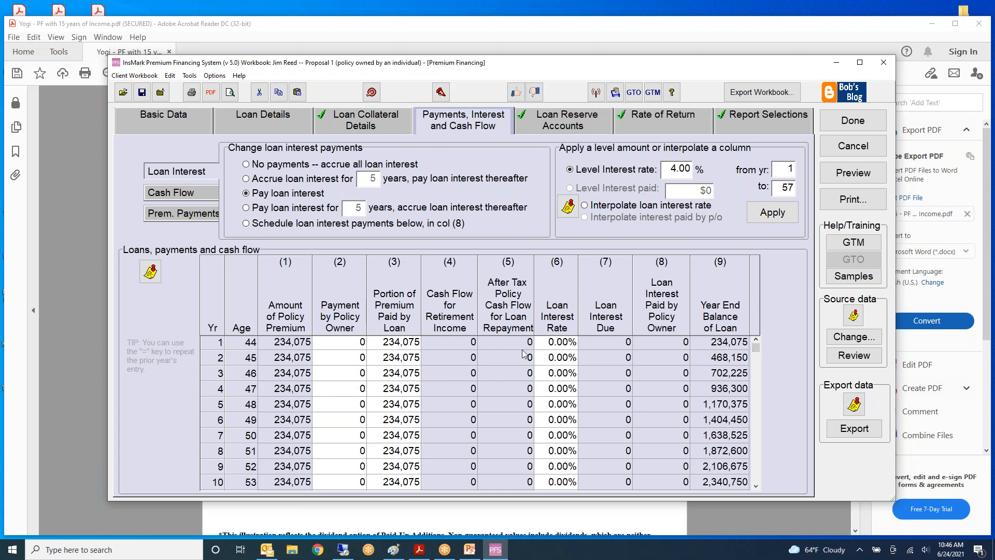
left_click(545, 342)
type("3.25")
- Set the loan interest rate for year 17 to 5.00%
double_click(756, 486)
scroll(756, 487, "down", 3)
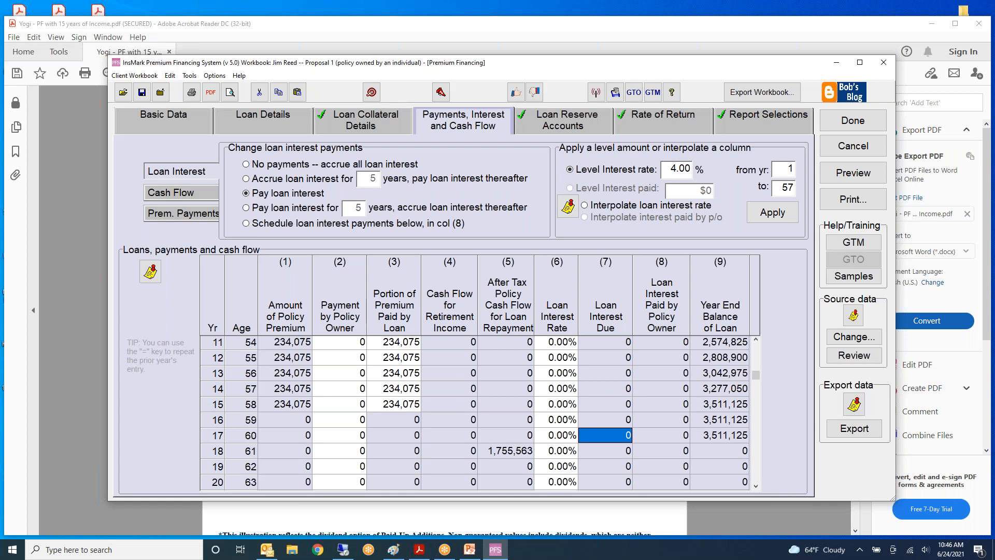
left_click(546, 440)
key("Home")
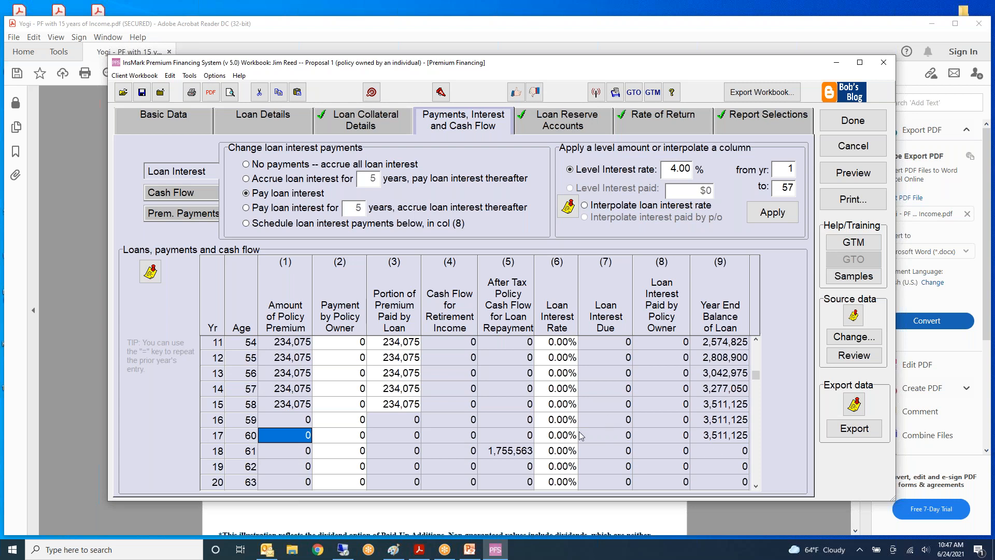
left_click(553, 438)
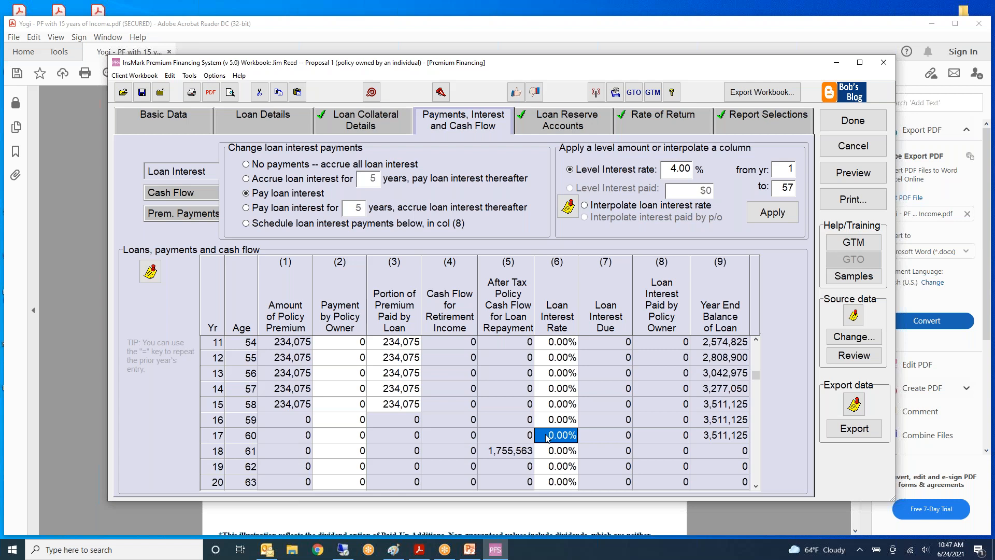
type("5")
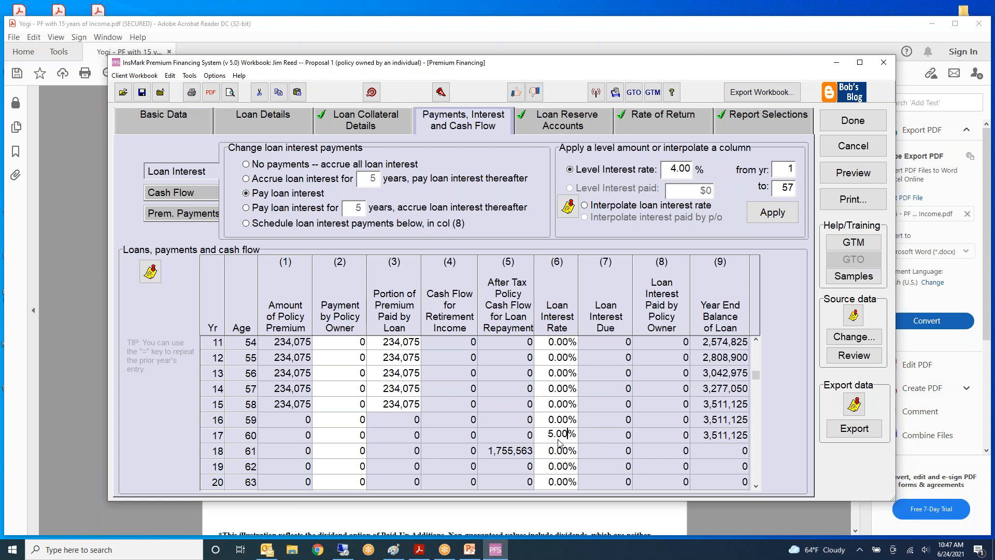
- Choose to interpolate the loan interest rate and set the range to years 1 through 17
scroll(757, 341, "up", 4)
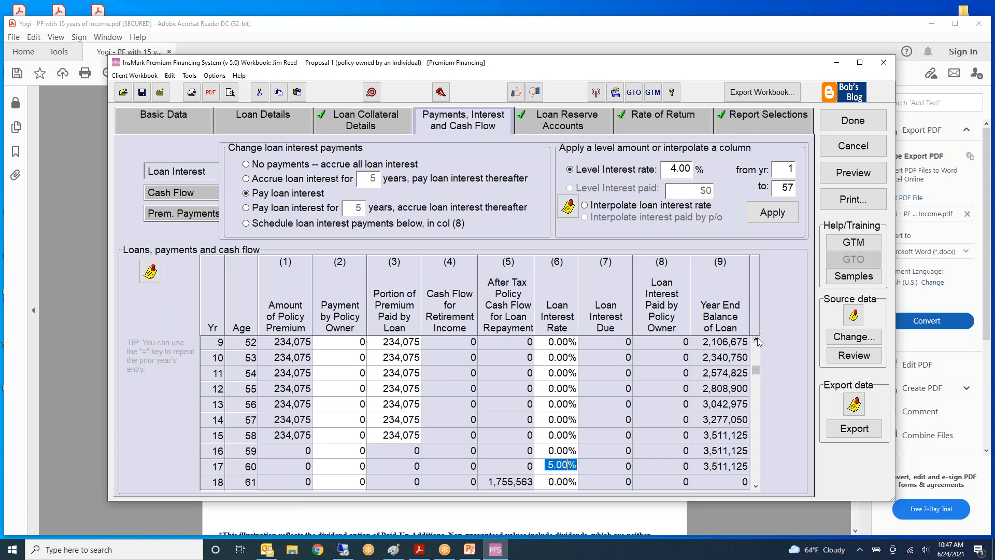
scroll(757, 342, "up", 6)
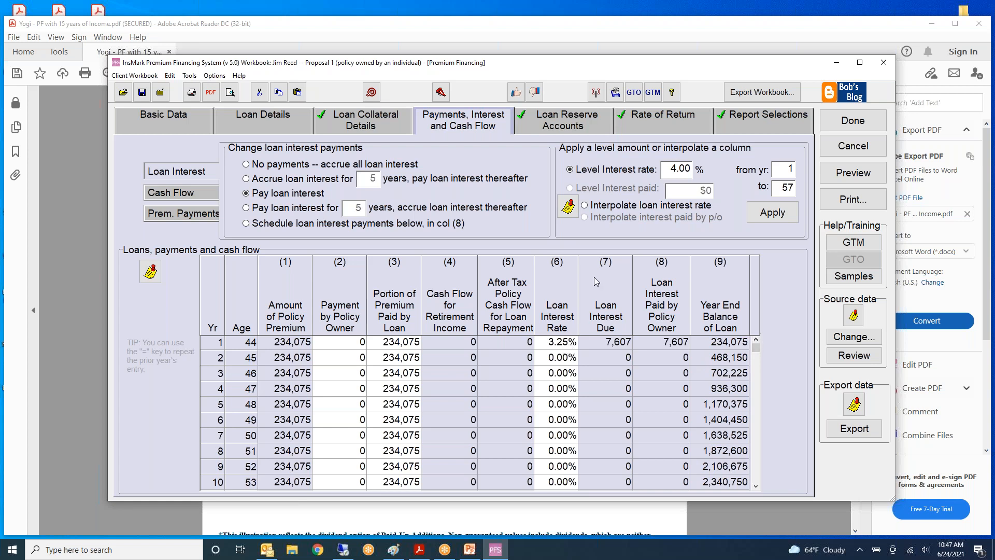
left_click(585, 206)
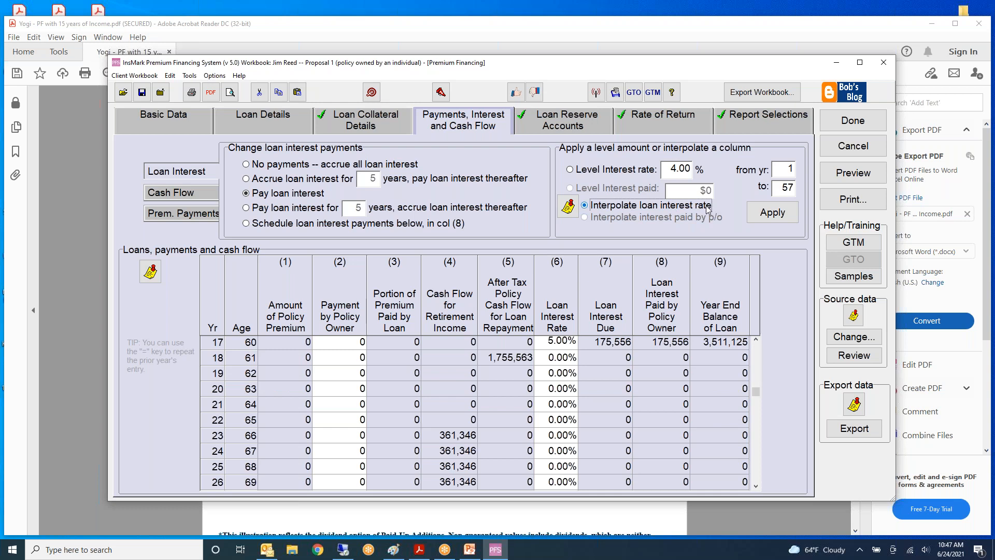
left_click(783, 187)
type("17")
- Check the year 1 and year 17 loan interest rates, then apply the interpolation between them
left_click(756, 341)
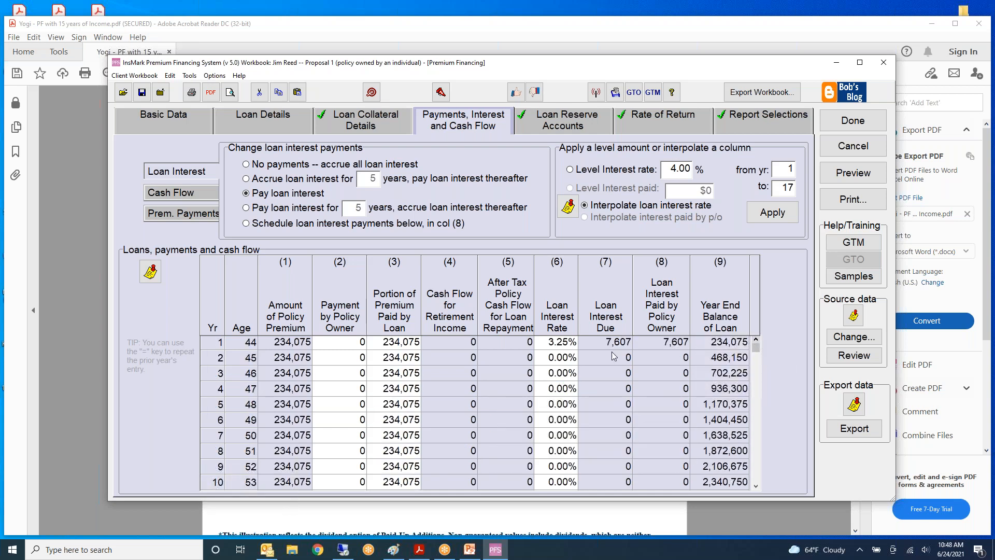
left_click(756, 489)
left_click(756, 488)
left_click(756, 488)
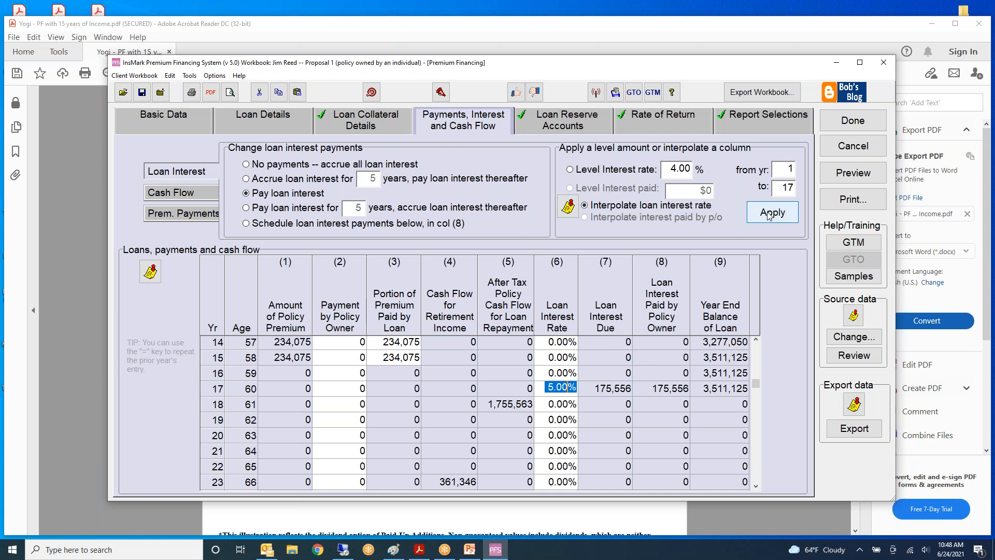
left_click(756, 340)
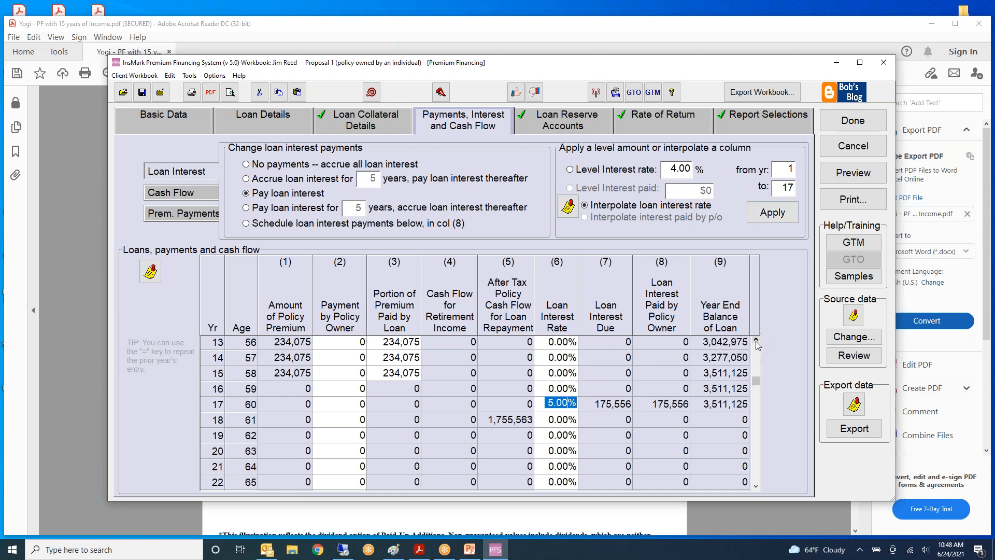
left_click(755, 340)
left_click(756, 340)
left_click(756, 340)
left_click(756, 340)
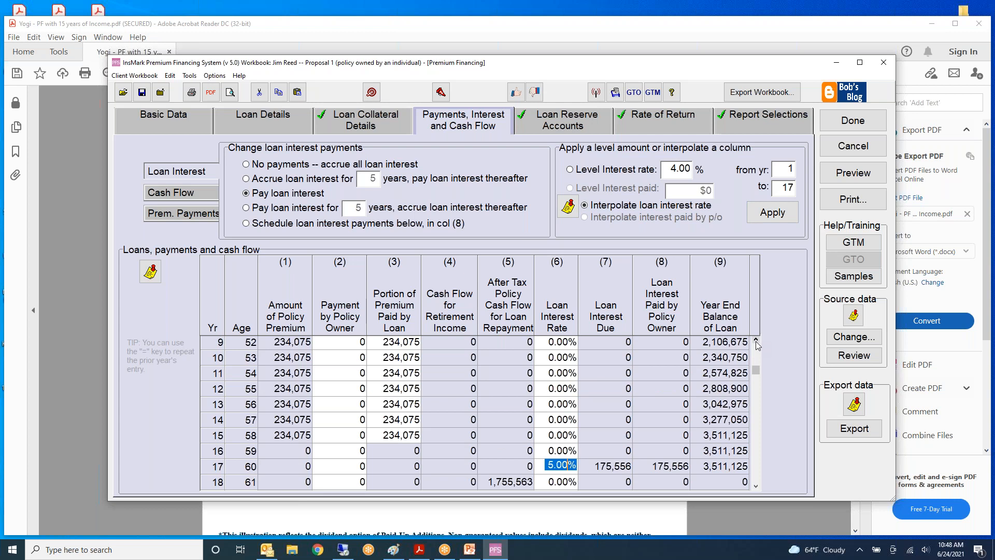
left_click(757, 340)
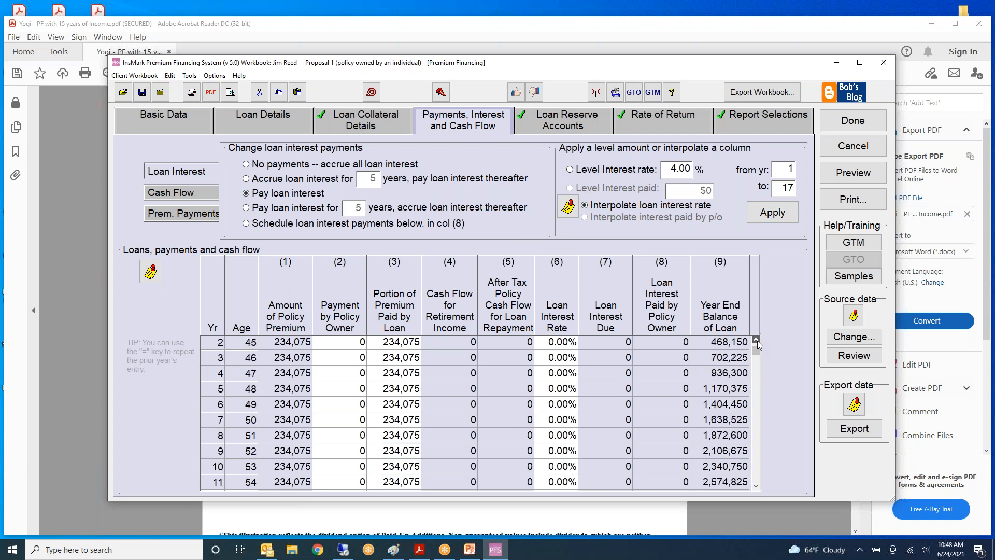
left_click(780, 213)
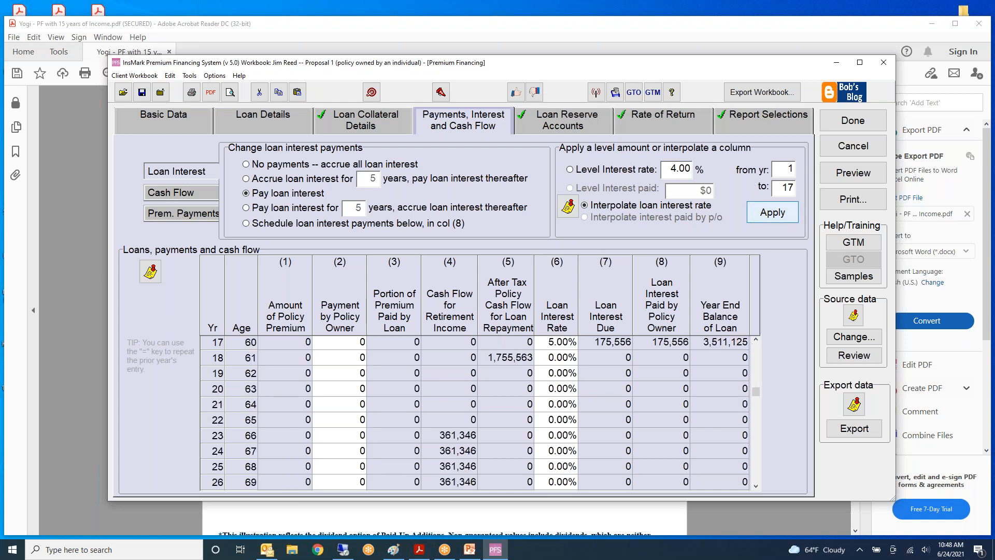
- Examine the interpolated loan interest rates, interest due and year-end loan balances from year 1 through the loan payoff
left_click(757, 341)
left_click(756, 341)
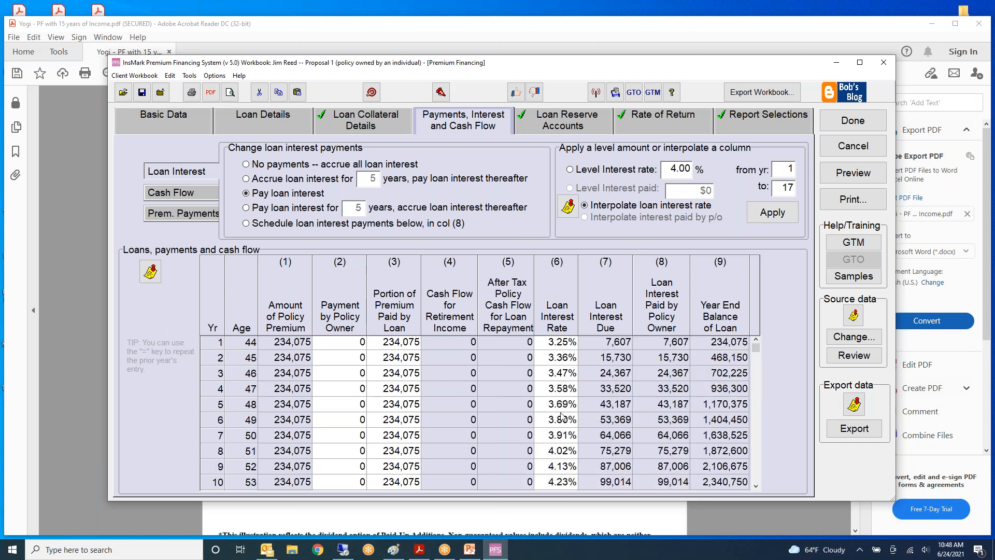
left_click(757, 486)
left_click(756, 486)
left_click(756, 487)
left_click(756, 488)
left_click(756, 487)
left_click(756, 488)
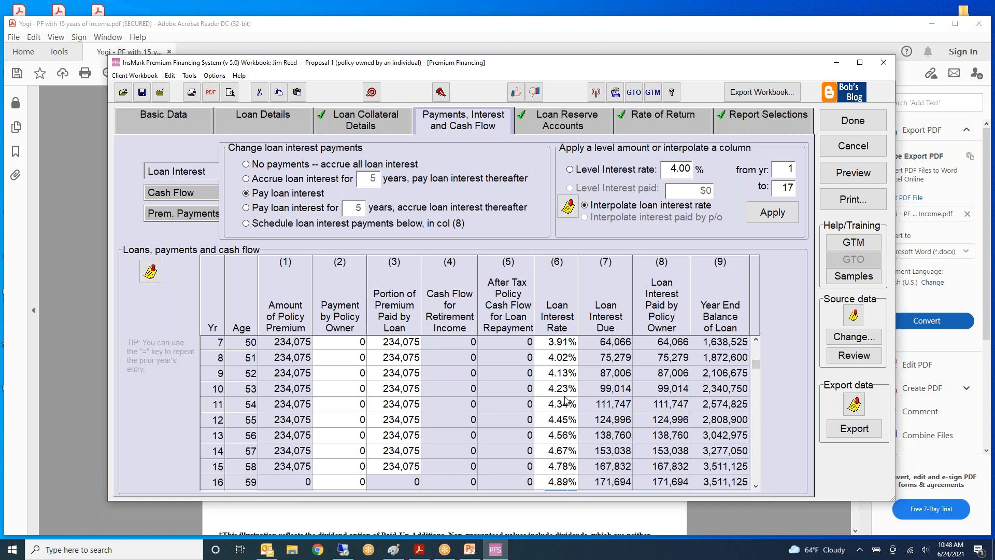
left_click(756, 488)
left_click(756, 487)
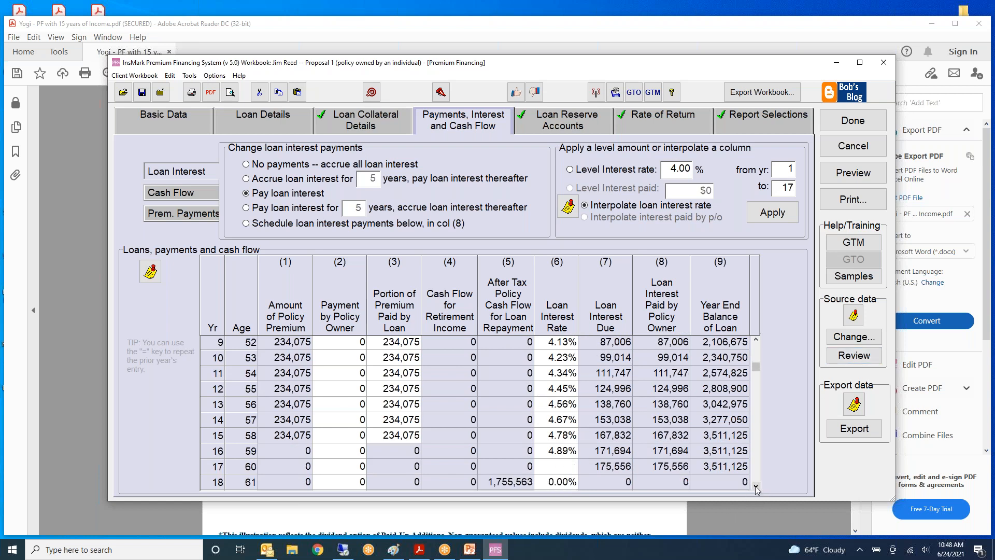
left_click(756, 487)
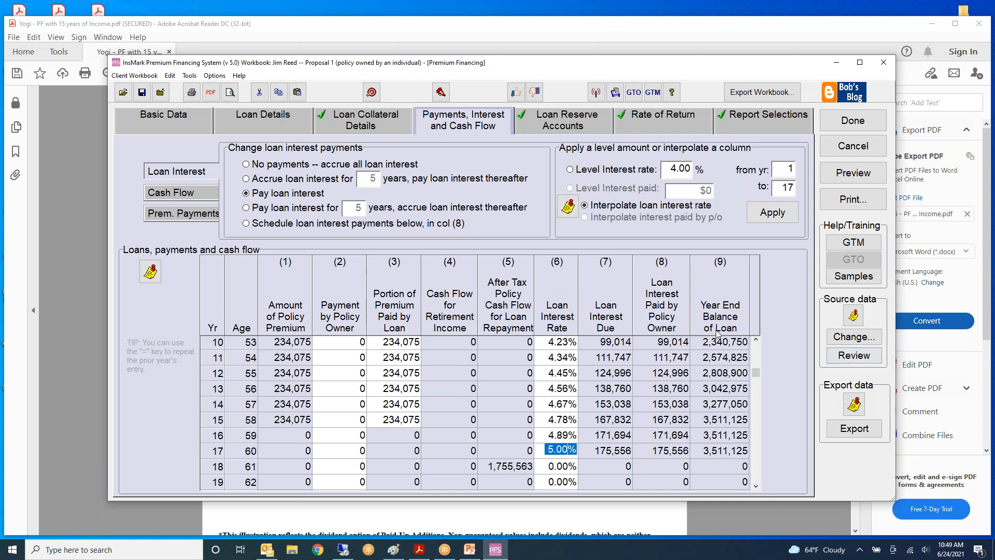
left_click(757, 340)
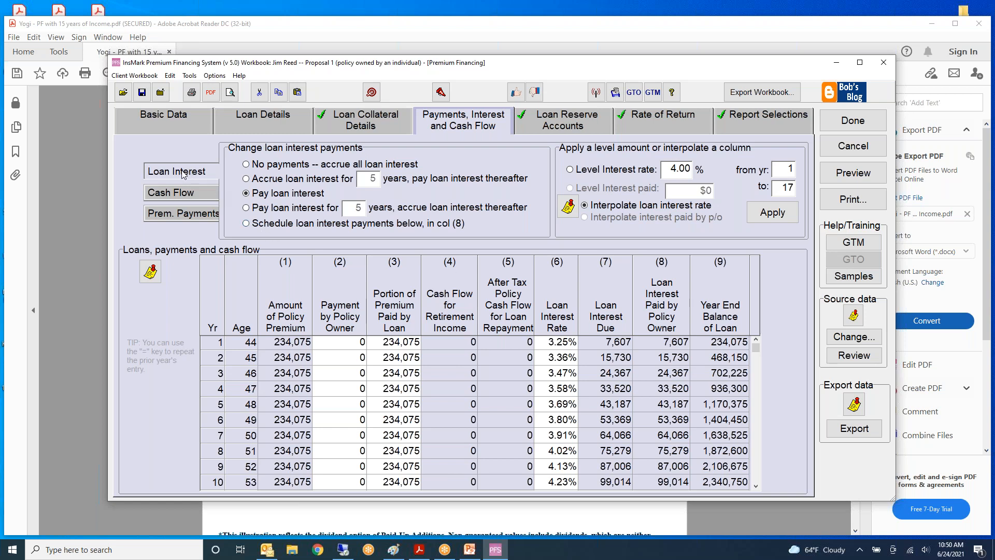
- Review the policy cash flow options and the XYZ Mutual source data, examining the yearly policy loans from year 18 onward
left_click(182, 194)
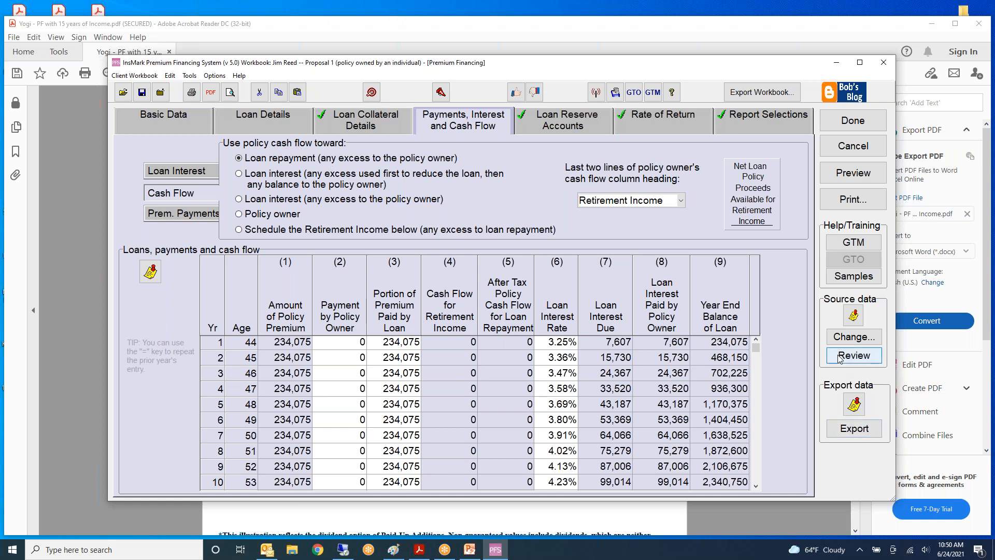
left_click(854, 355)
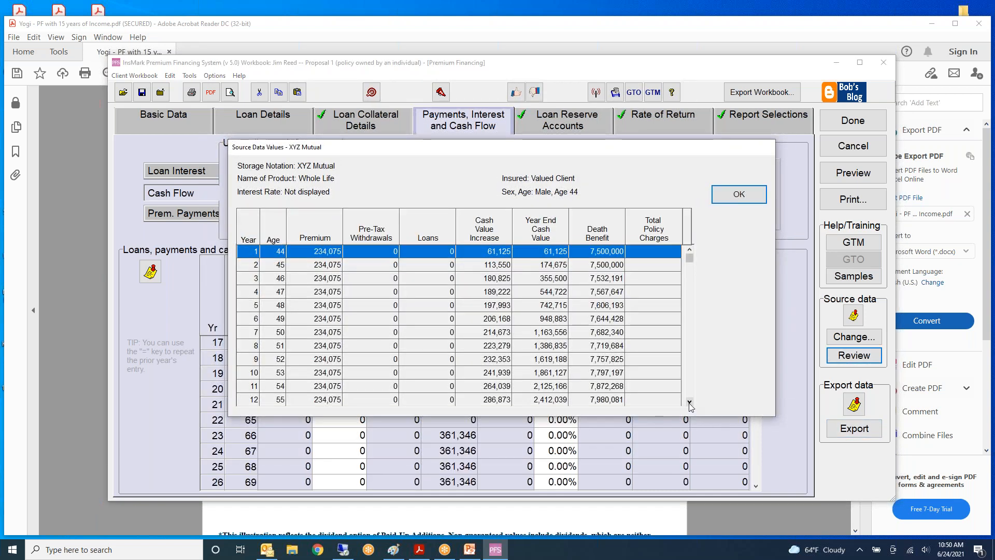
left_click(690, 403)
left_click(690, 402)
left_click(690, 402)
left_click(690, 403)
left_click(690, 402)
left_click(690, 403)
left_click(690, 403)
left_click(690, 402)
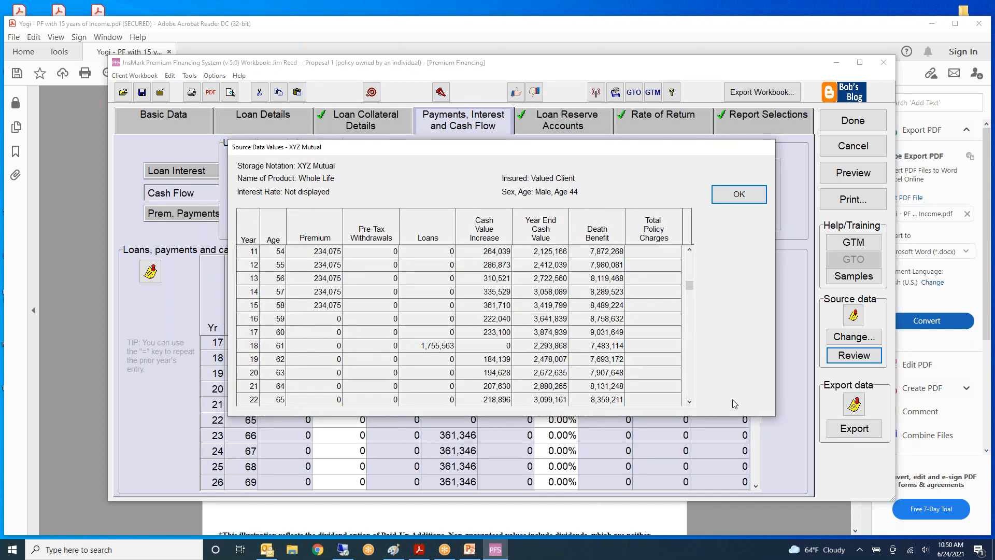
left_click(690, 402)
left_click(690, 402)
left_click(690, 402)
left_click(690, 402)
left_click(690, 402)
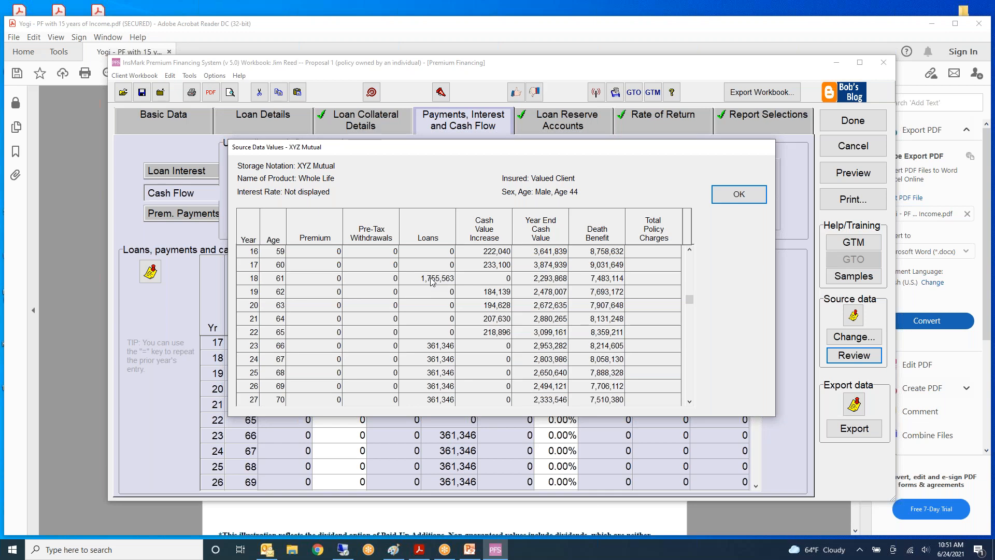
left_click(723, 198)
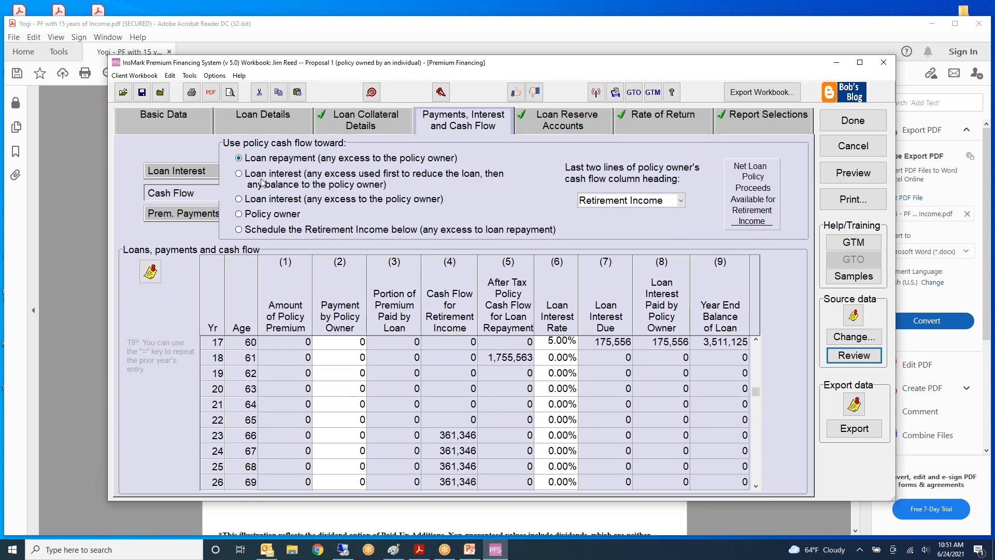
- Try directing the policy cash flow to the policy owner, and restore its use toward loan repayment
left_click(239, 159)
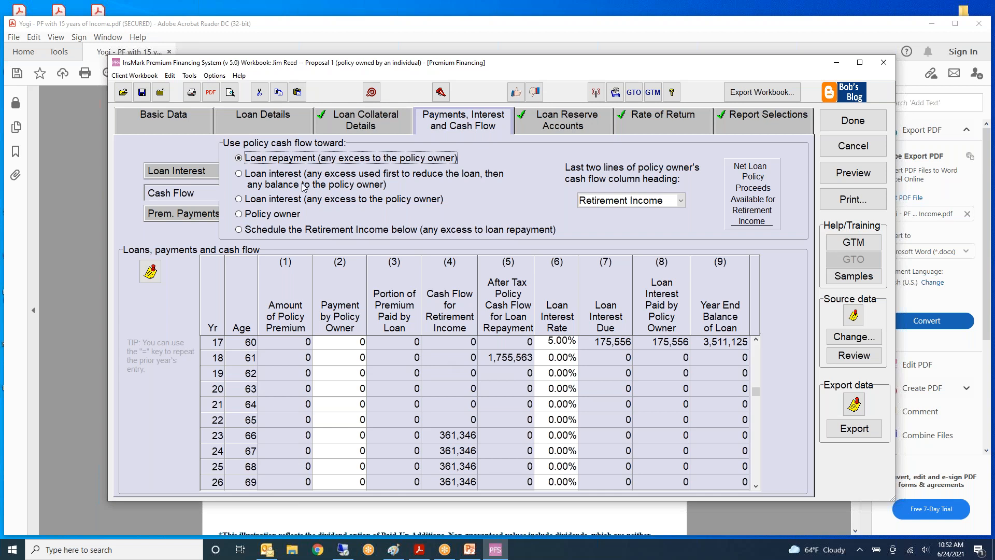
left_click(239, 215)
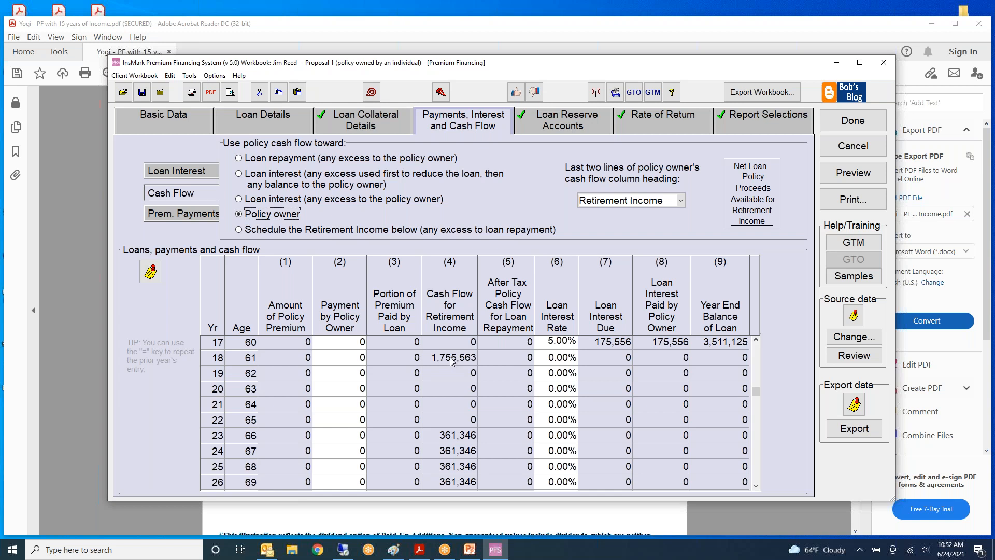
left_click(239, 158)
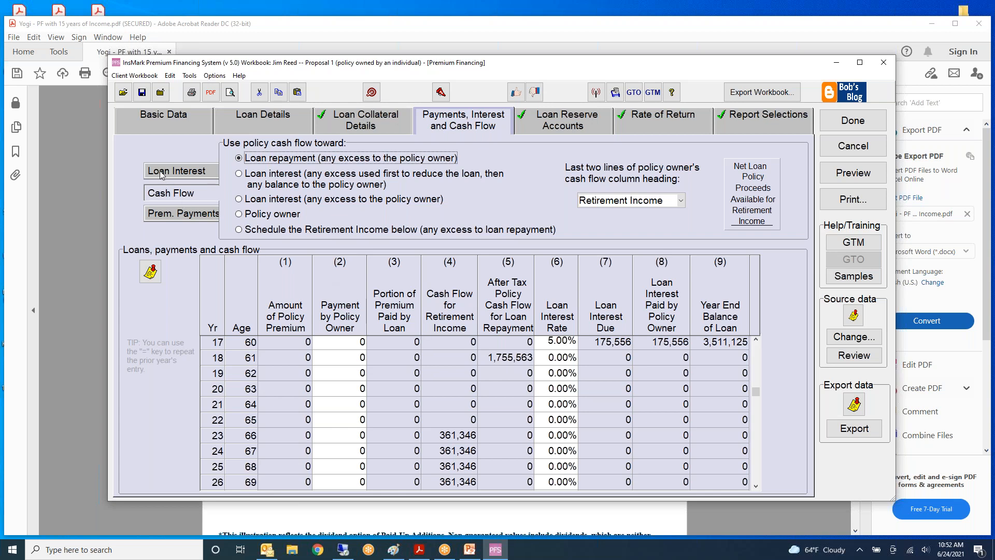
- Try a year 1 premium payment of 50,000 by the policy owner, and reset that payment to 0
left_click(168, 214)
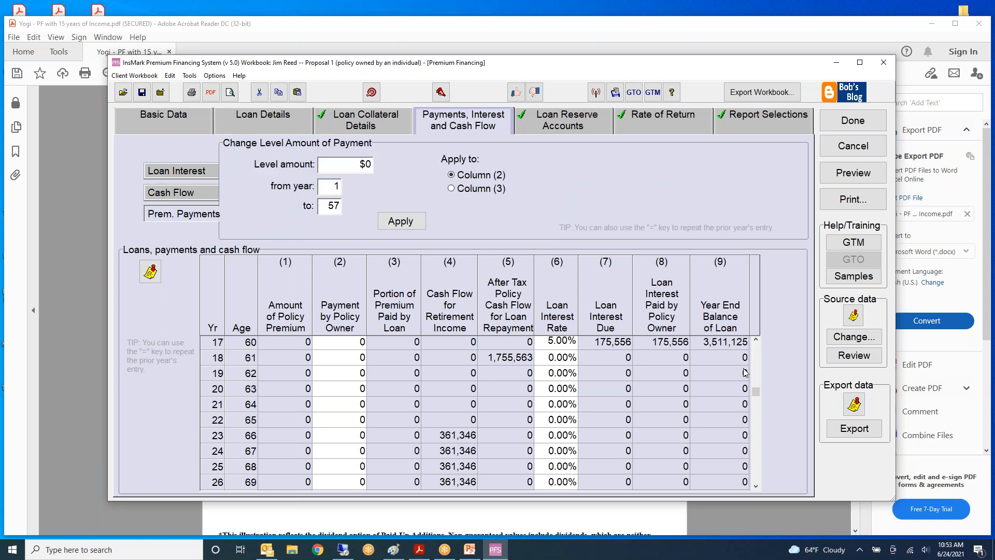
left_click(756, 342)
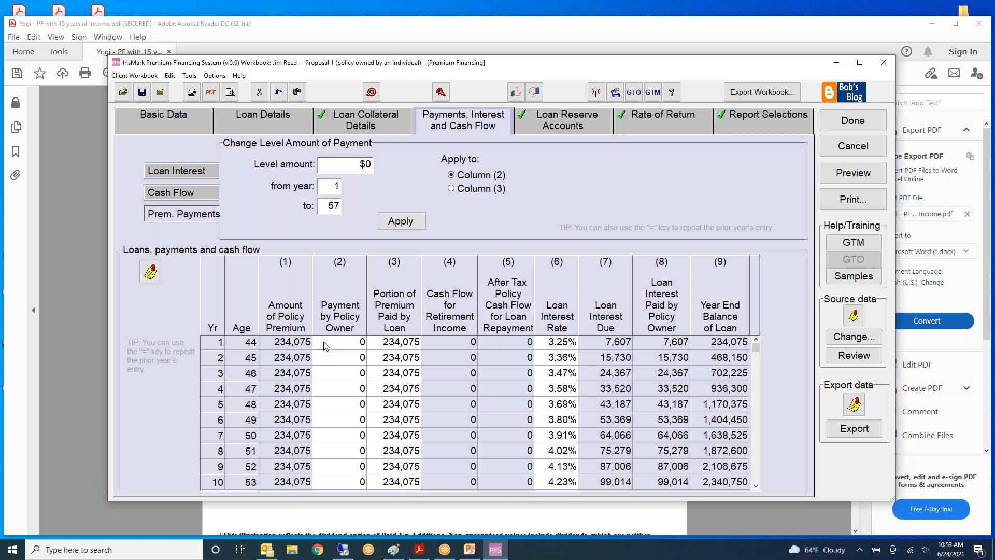
left_click(326, 344)
type("50000")
key("Return")
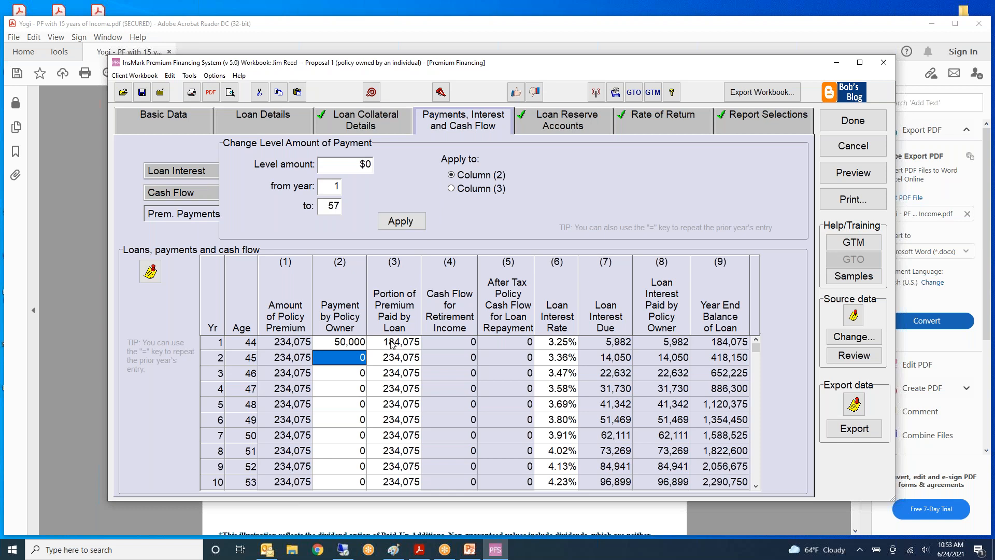
left_click(336, 343)
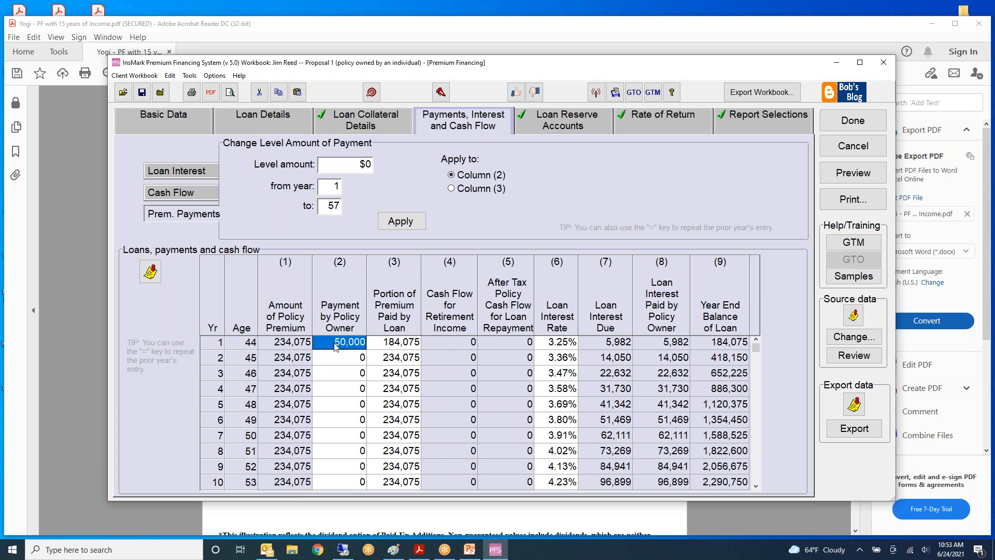
type("0")
key("Return")
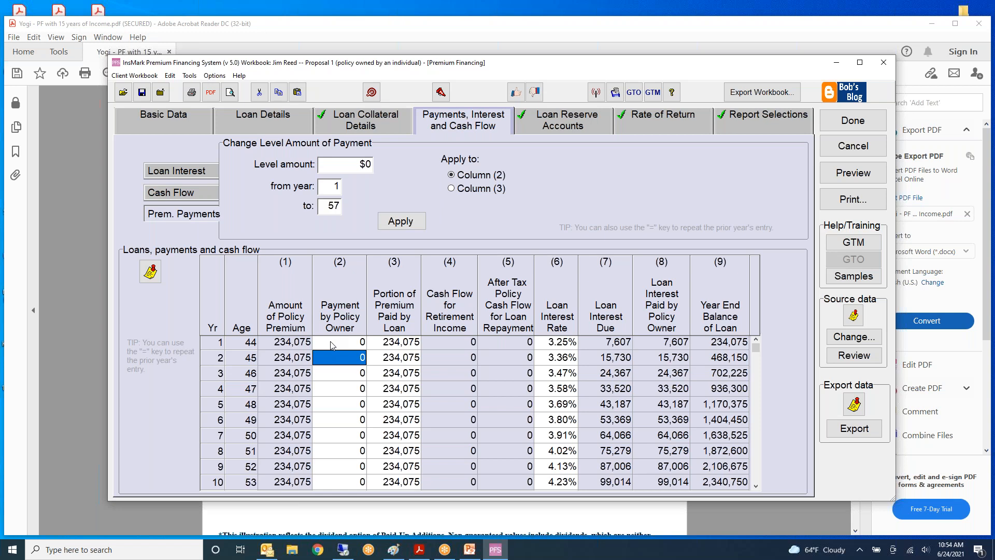
- Examine the loan interest and cash flow settings and the yearly figures around the year 18 loan repayment
left_click(181, 172)
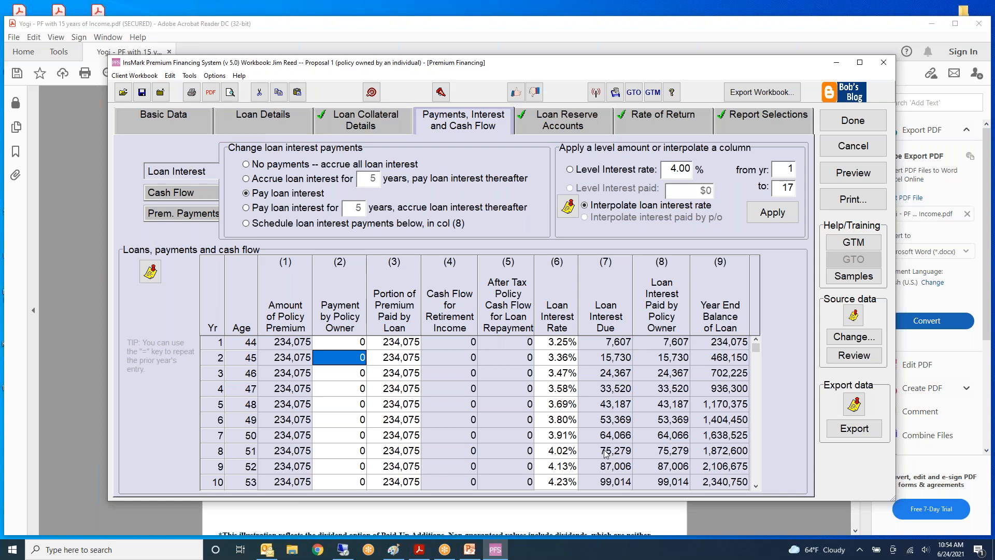
left_click(181, 194)
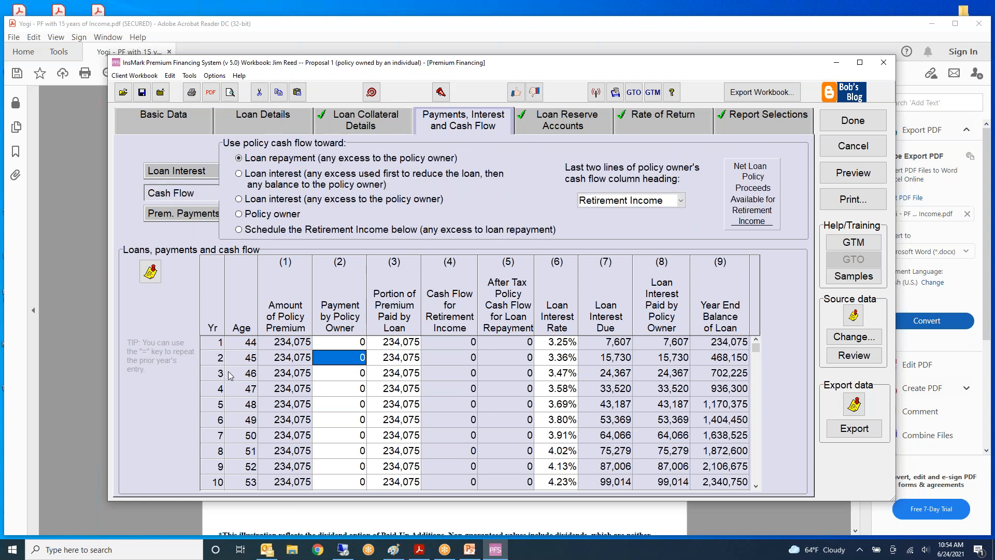
left_click(757, 341)
left_click(757, 486)
left_click(757, 487)
left_click(757, 487)
left_click(757, 488)
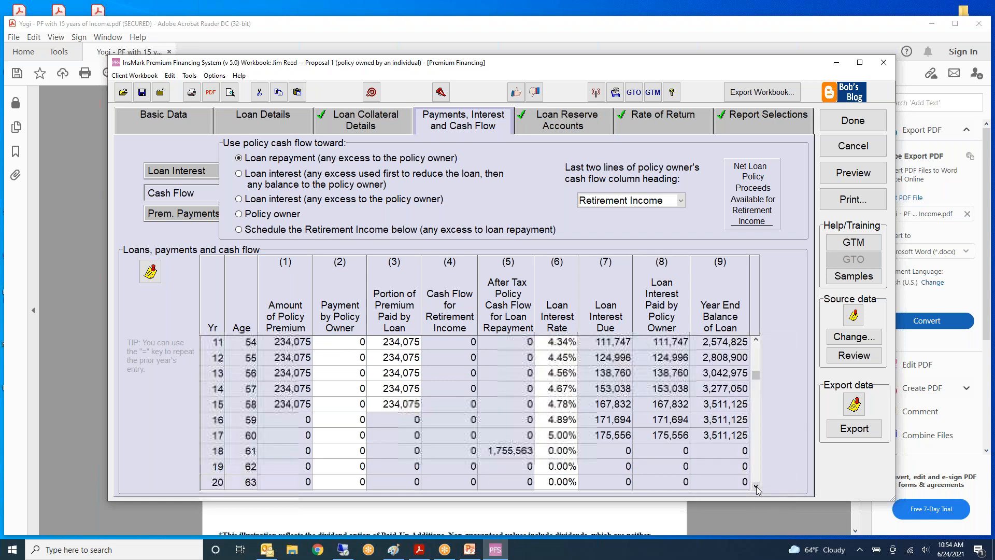
left_click(757, 487)
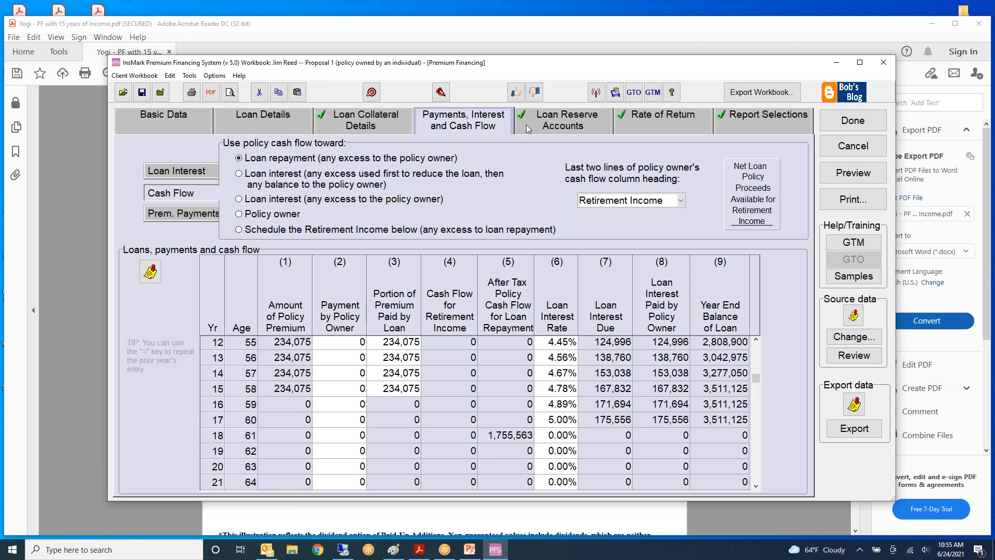
- Check the loan repayment year and source in the loan details, and examine the yearly loan interest paid through year 17
left_click(272, 127)
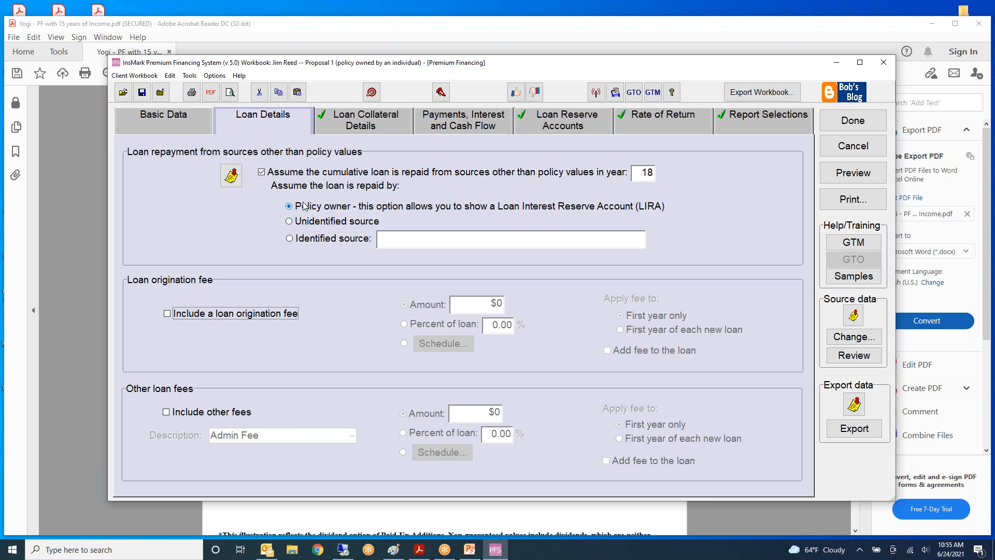
left_click(468, 120)
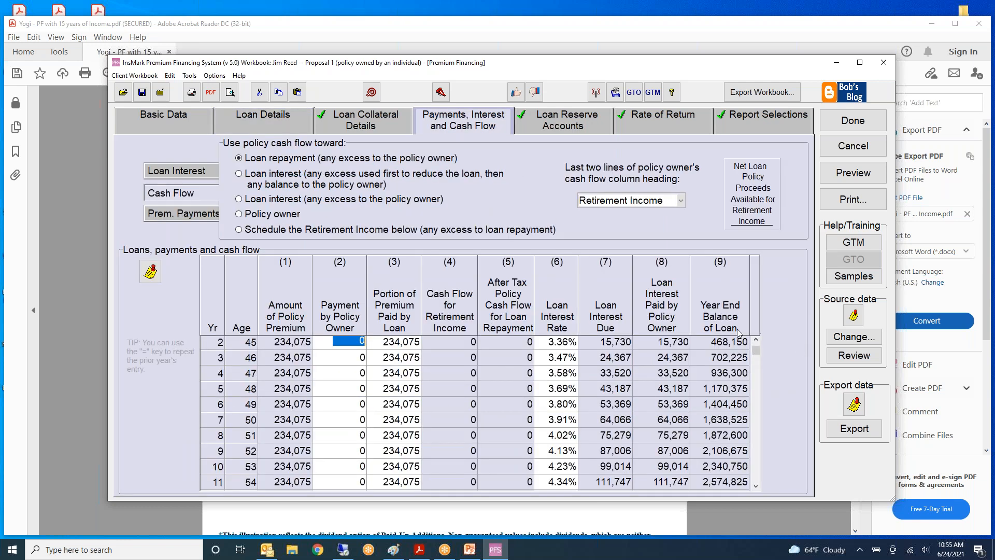
left_click(755, 342)
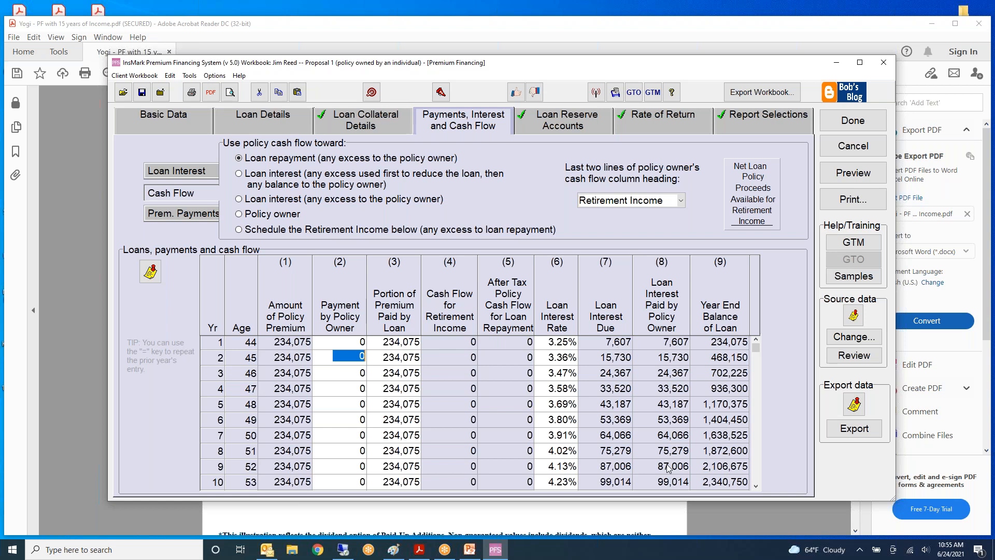
left_click(757, 487)
left_click(756, 487)
left_click(756, 487)
left_click(756, 487)
left_click(756, 487)
left_click(756, 486)
left_click(756, 487)
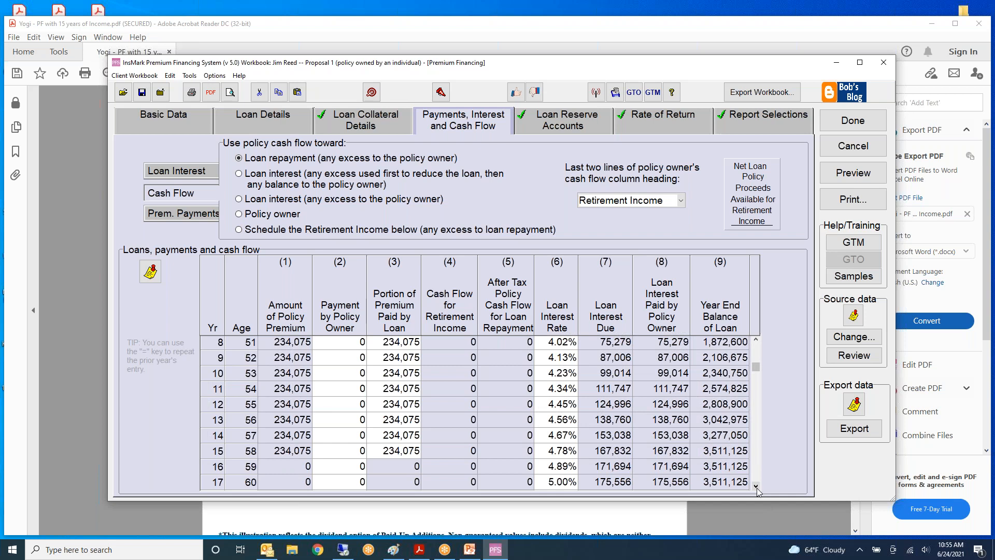
- Examine the yearly loan interest, loan balances and policy cash flow around the year 18 repayment, and return to year 1
left_click(757, 487)
left_click(756, 487)
left_click(757, 486)
left_click(756, 487)
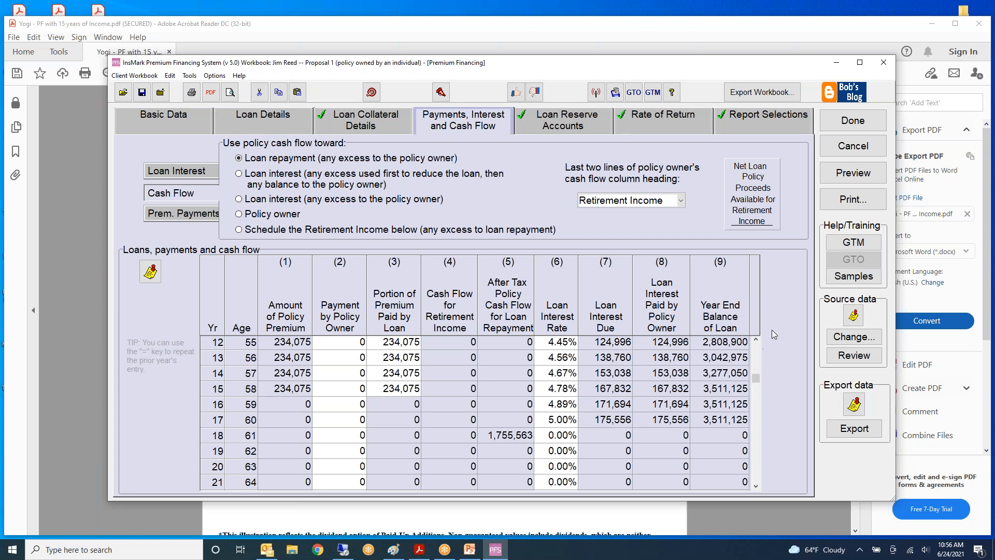
left_click(757, 342)
left_click(756, 342)
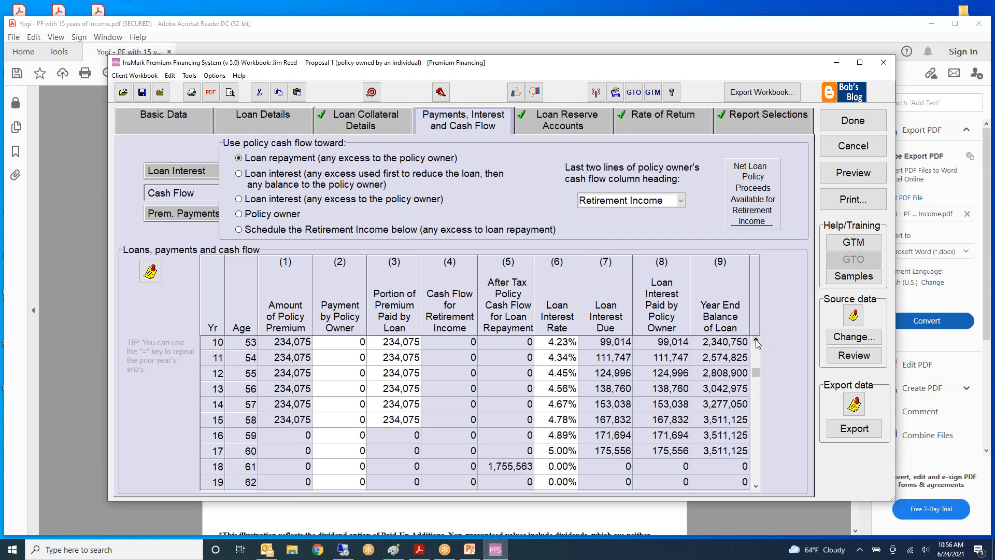
left_click(756, 341)
left_click(756, 341)
left_click(757, 341)
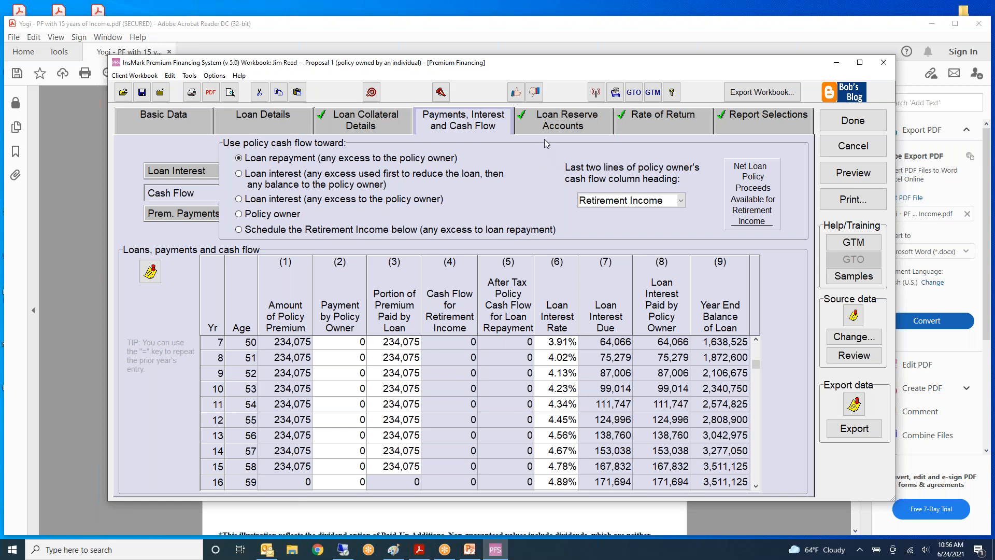
left_click(757, 341)
left_click(757, 342)
left_click(757, 342)
left_click(757, 343)
left_click(757, 342)
left_click(757, 342)
left_click(757, 343)
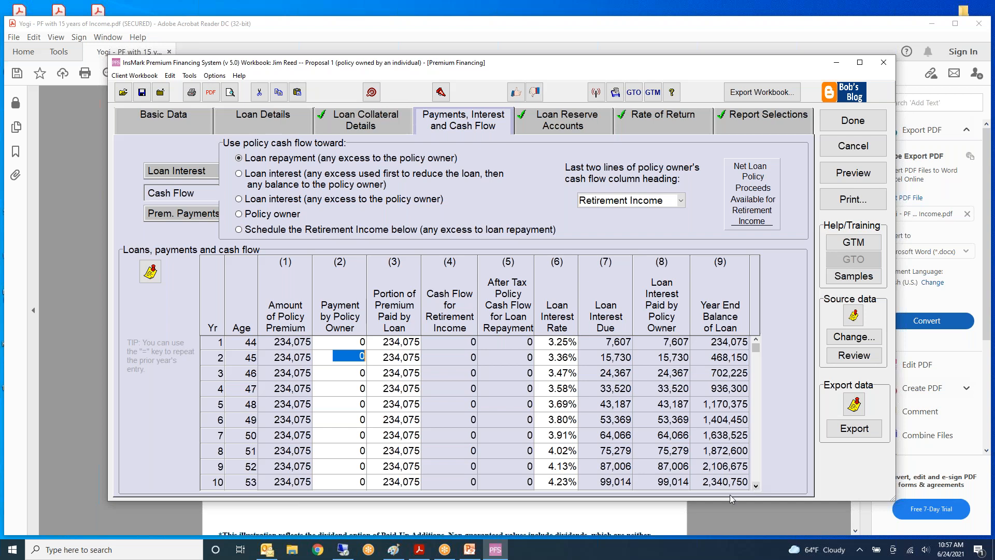
- Include a LIRA that averages the policy owner's cash flow for loan interest, with its allocation ending in year 17
left_click(572, 122)
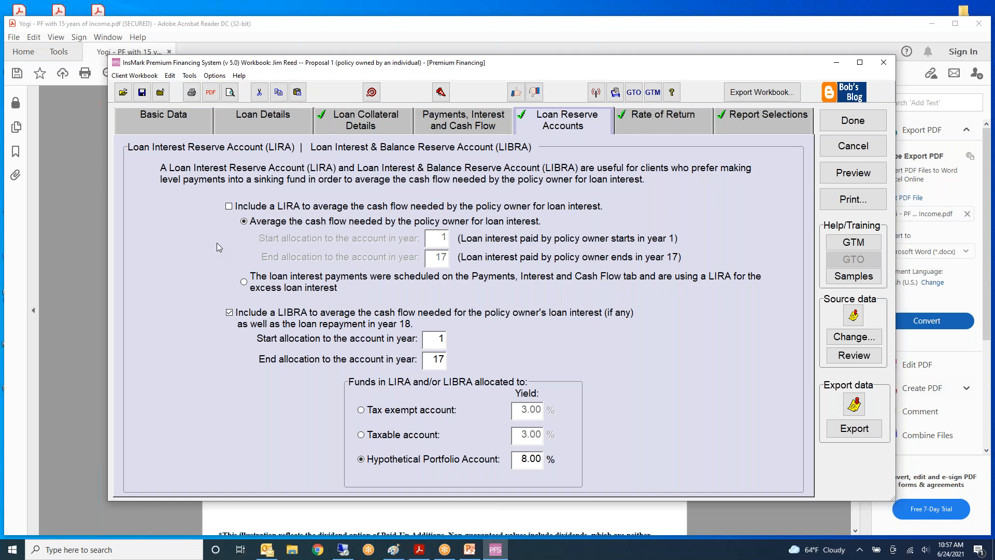
left_click(229, 206)
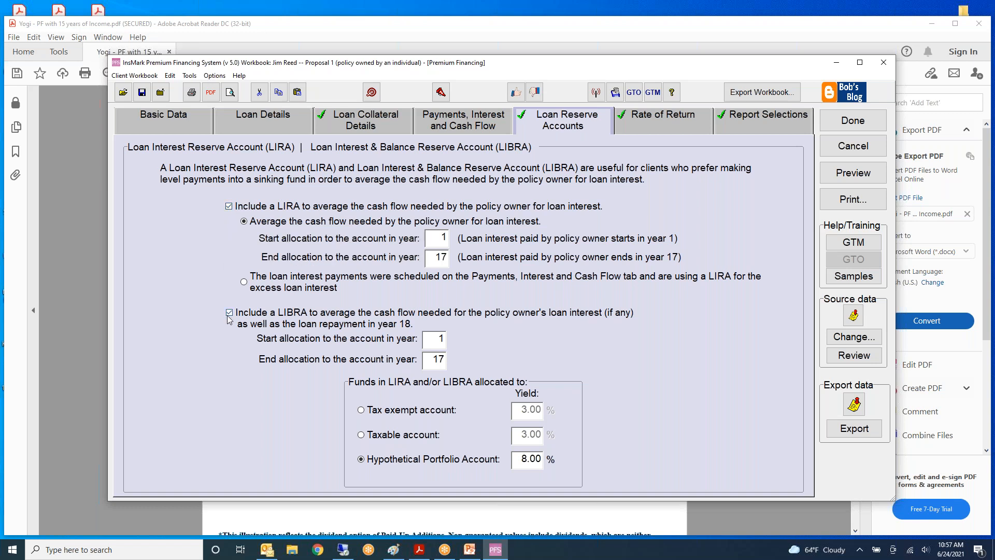
left_click(228, 208)
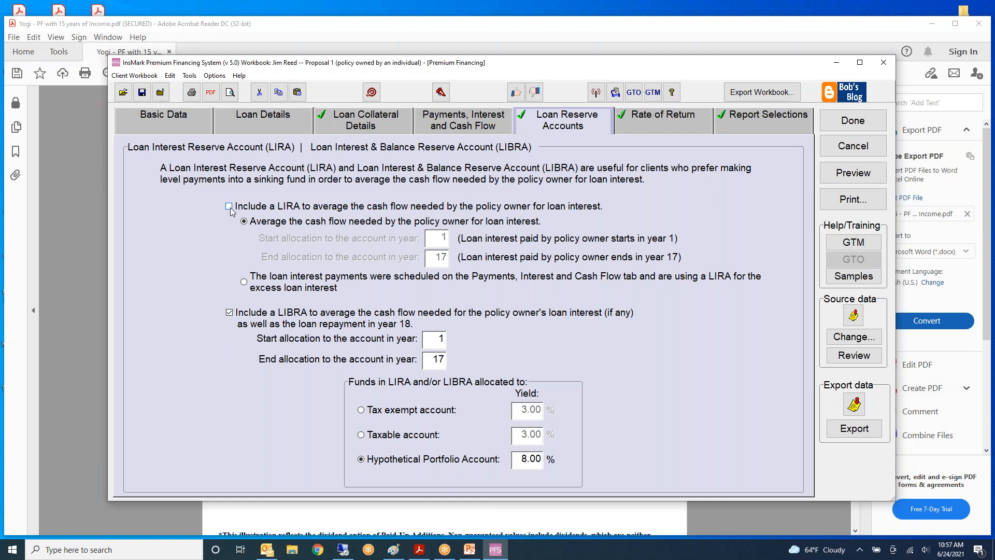
left_click(229, 207)
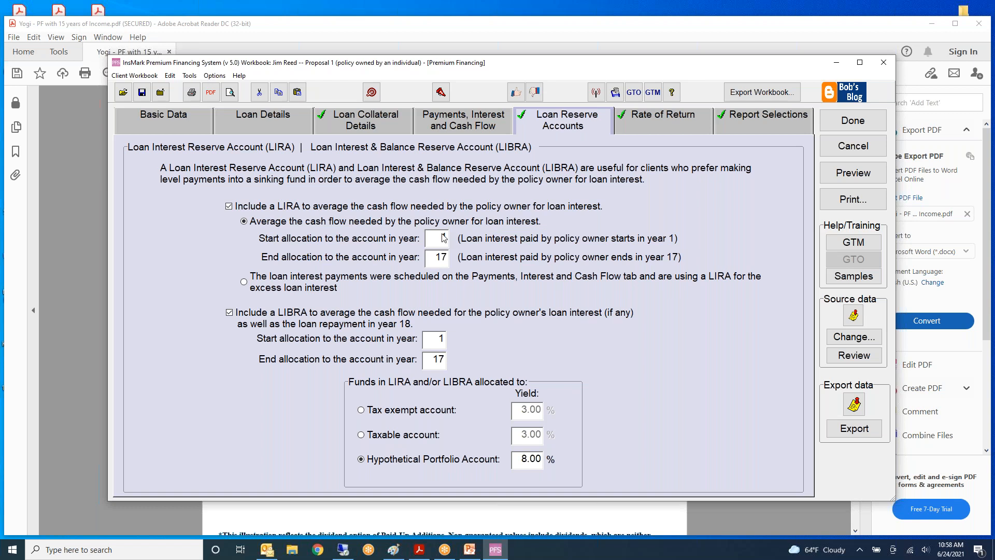
left_click(439, 255)
double_click(440, 257)
key("BackSpace")
type("17")
left_click(441, 340)
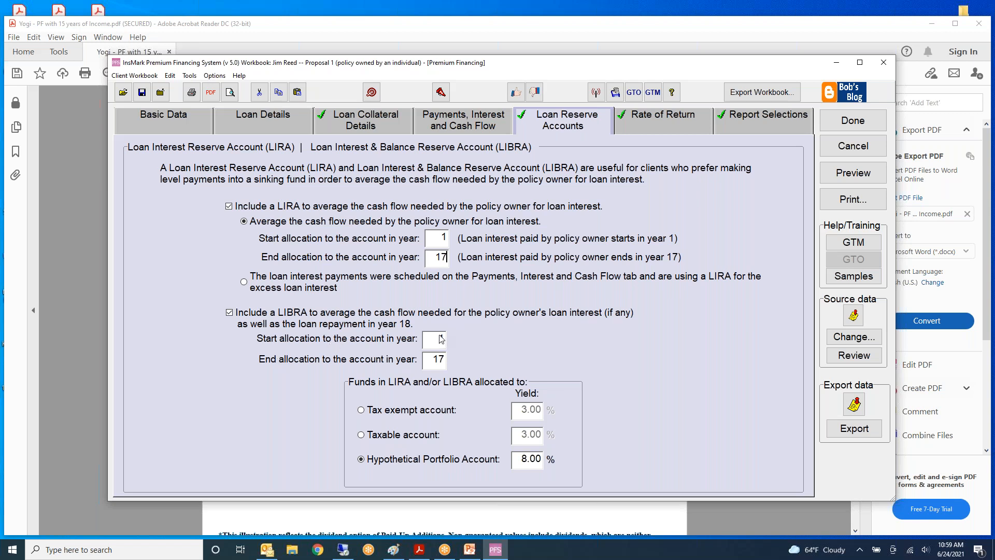
left_click(438, 361)
- Try allocating the reserve funds to the tax exempt account, and restore the Hypothetical Portfolio Account with an 8.00% yield
left_click(362, 410)
left_click(537, 410)
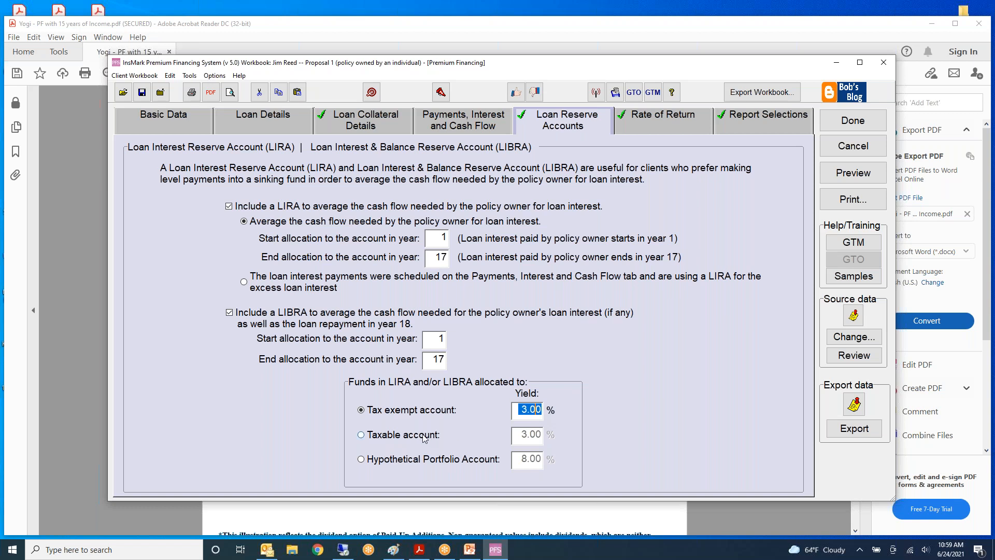
left_click(362, 460)
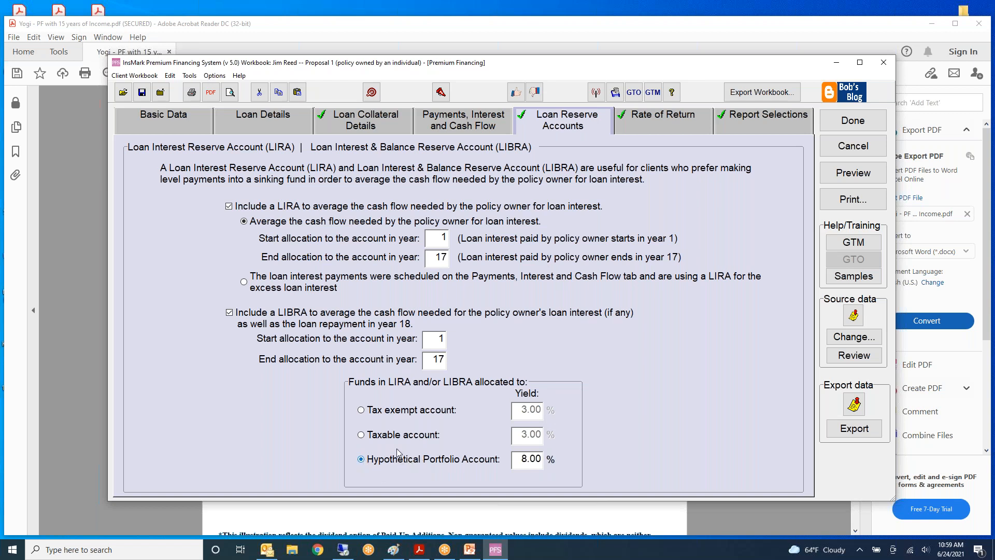
left_click(525, 458)
type("8.00")
- Try excluding the Rate of Return Analysis report from the proposal, and include it again
left_click(640, 114)
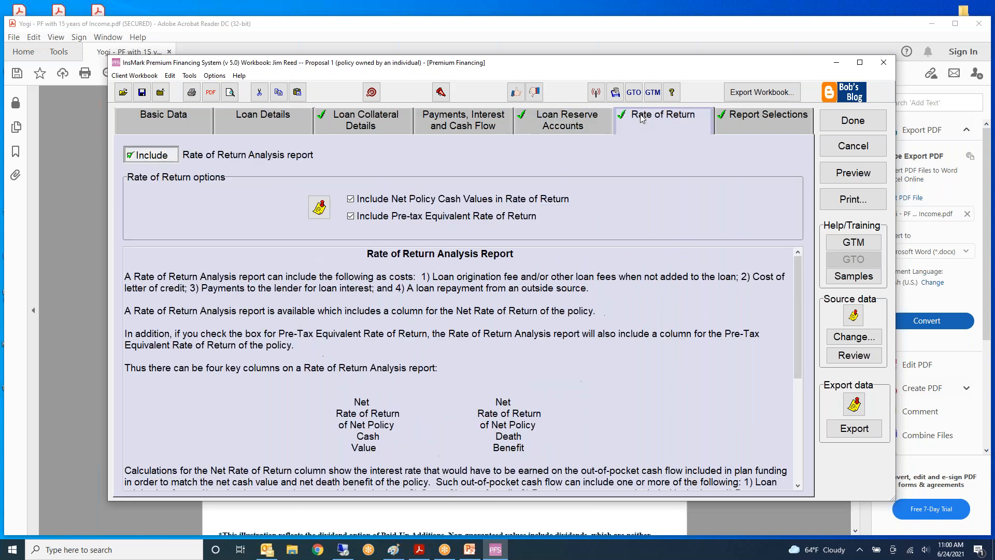
left_click(130, 156)
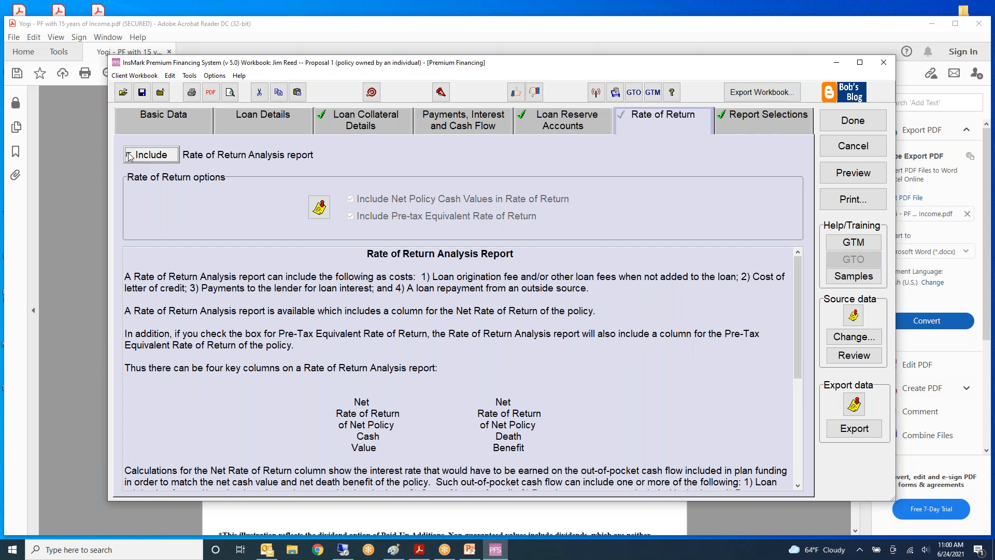
left_click(129, 156)
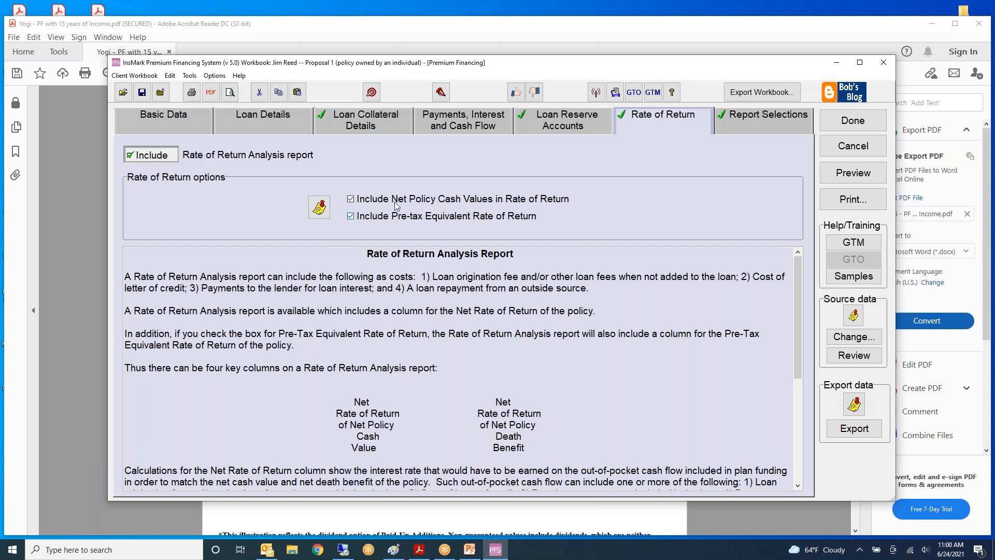
- Select all available reports for the proposal except the Policy Owner's Landscape Graph 3D-yr 57
left_click(765, 118)
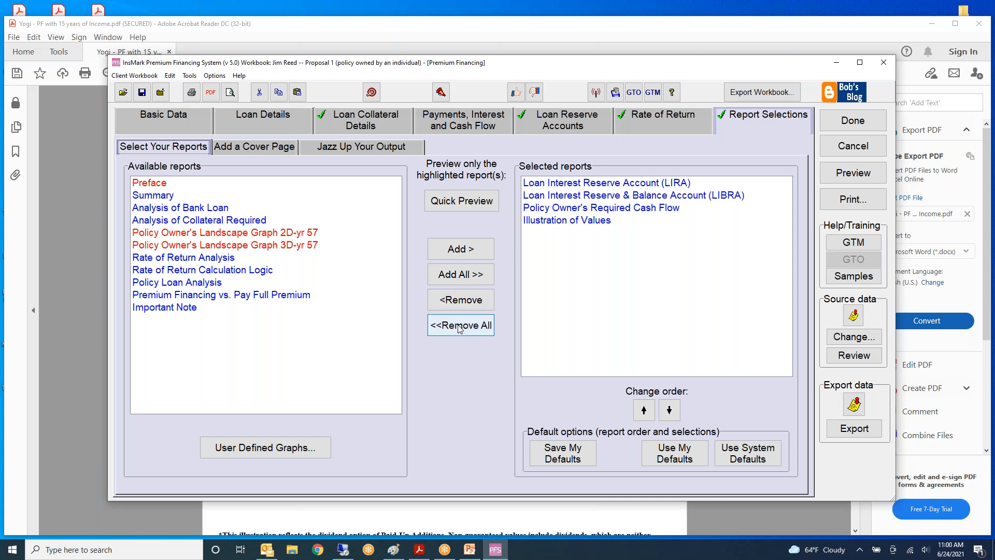
left_click(465, 275)
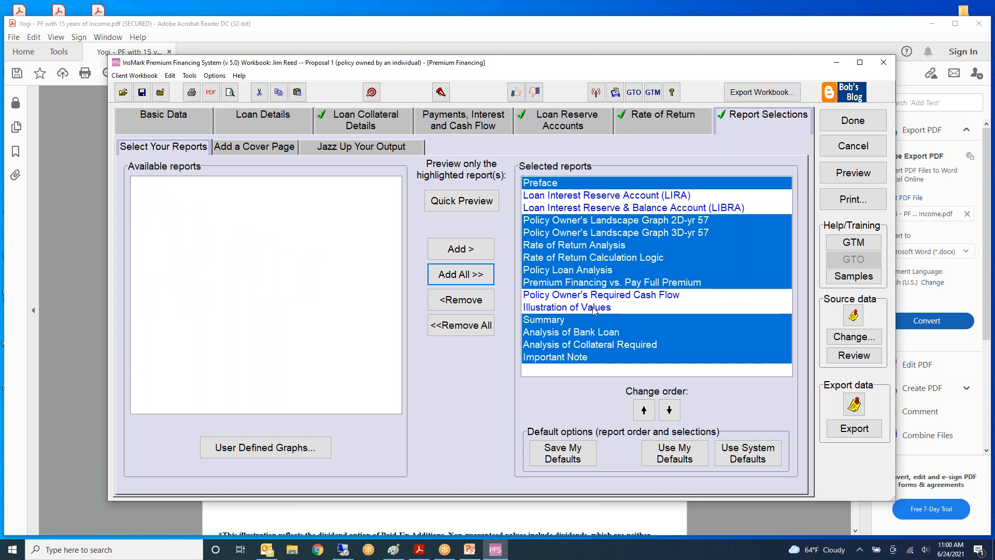
left_click(631, 232)
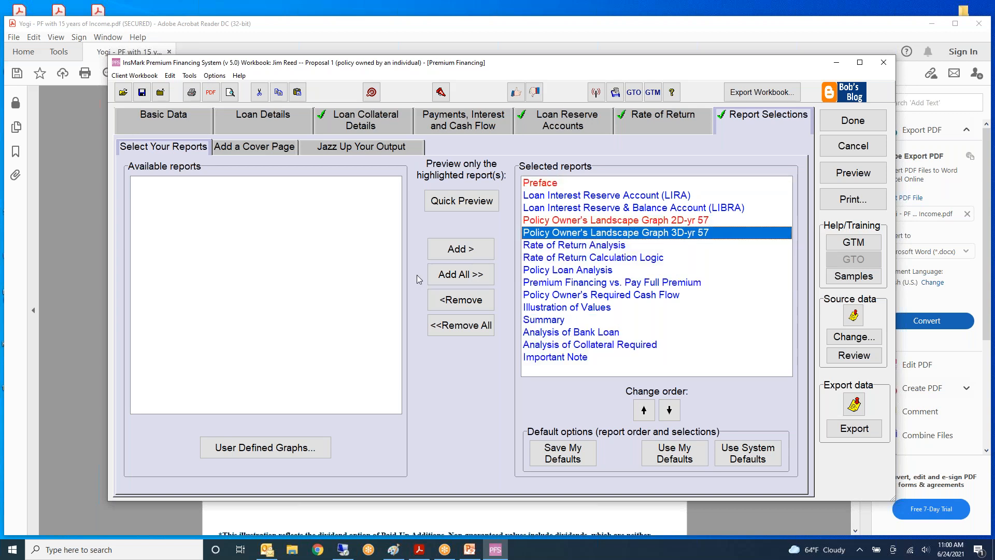
left_click(452, 305)
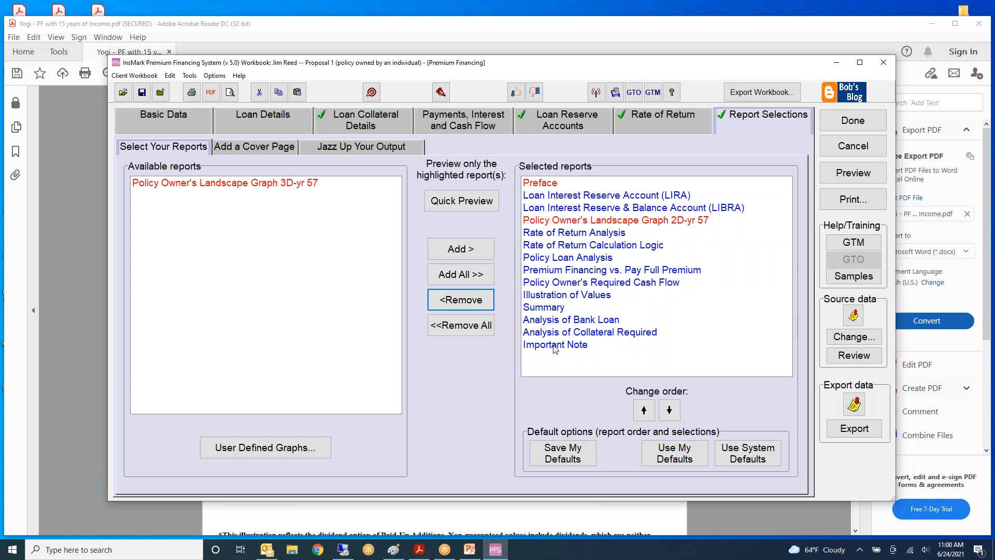
- Reorder the selected reports so that Summary directly follows Preface and the LIRA report follows the LIBRA report
left_click(545, 309)
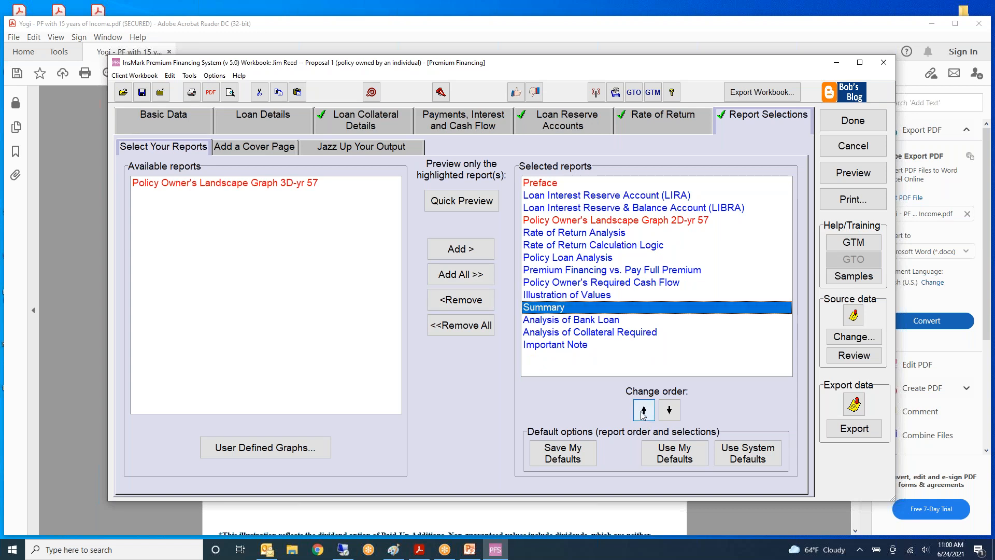
left_click(644, 412)
left_click(644, 412)
left_click(644, 411)
left_click(644, 411)
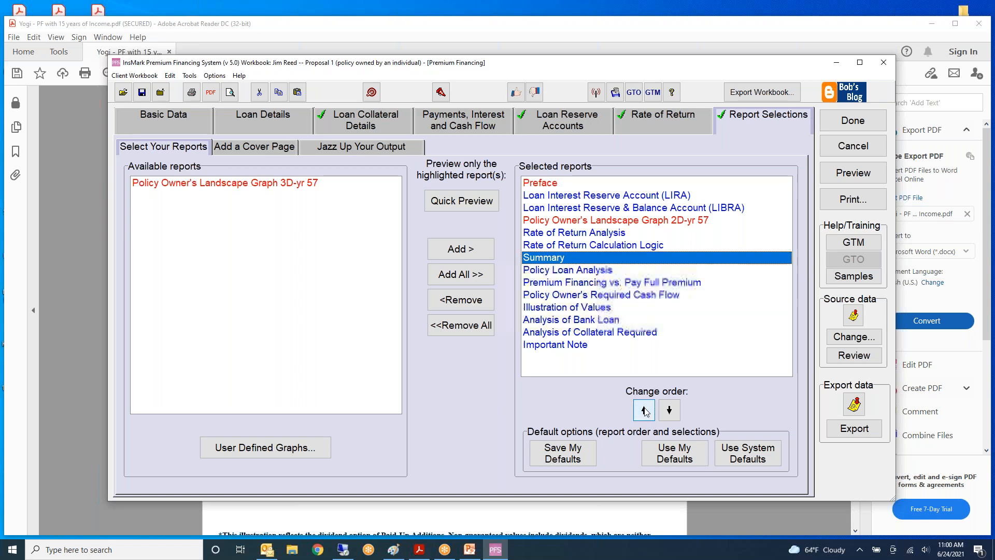
left_click(645, 411)
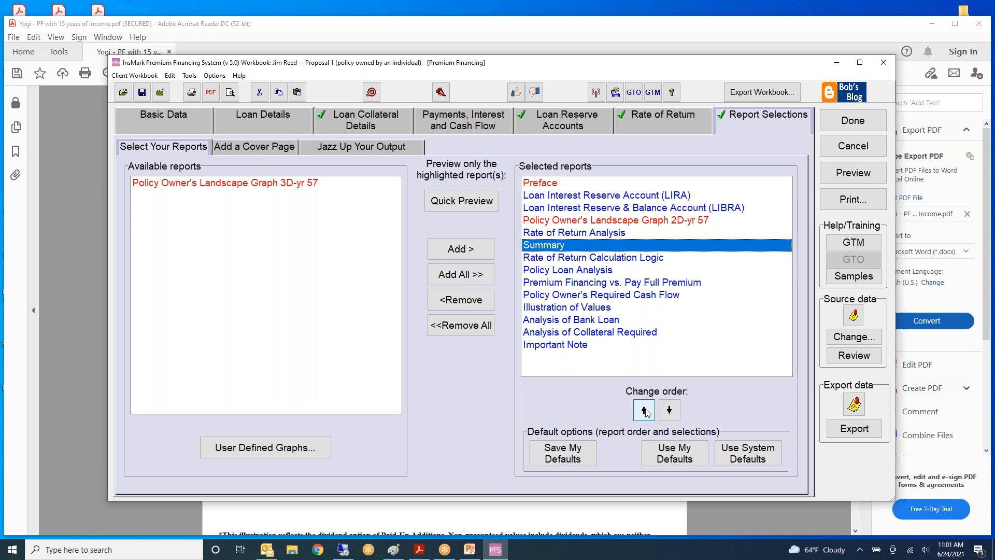
left_click(644, 411)
left_click(644, 411)
left_click(644, 411)
left_click(645, 411)
left_click(644, 411)
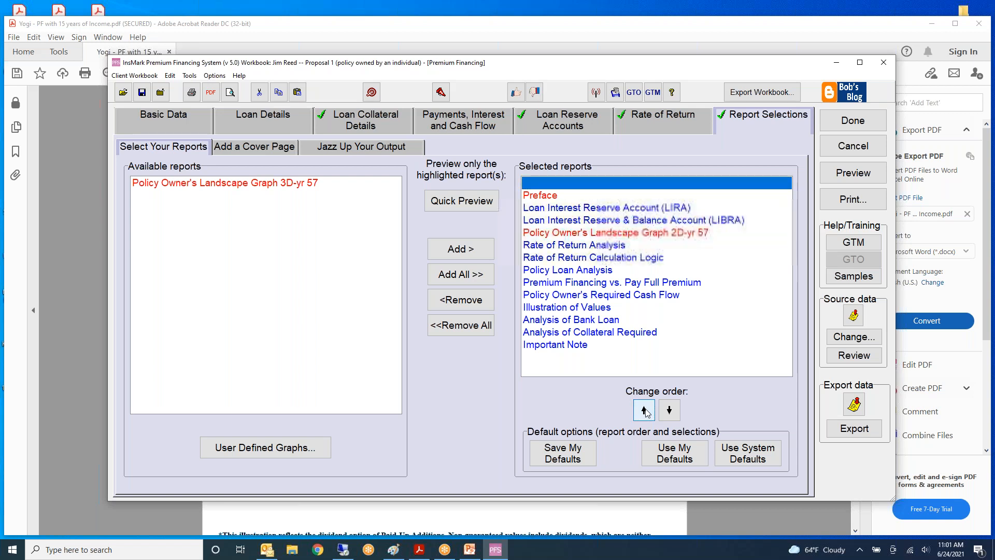
left_click(670, 411)
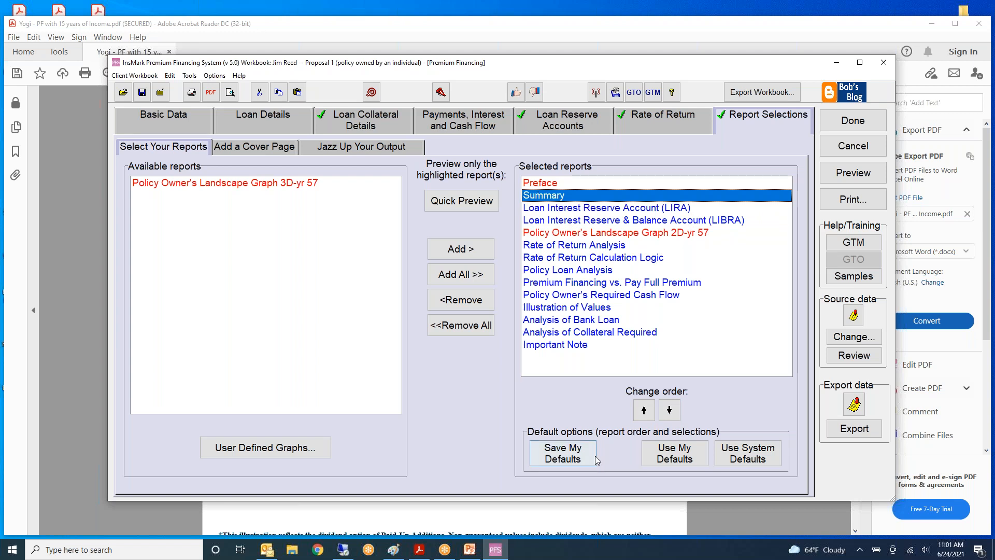
left_click(612, 208)
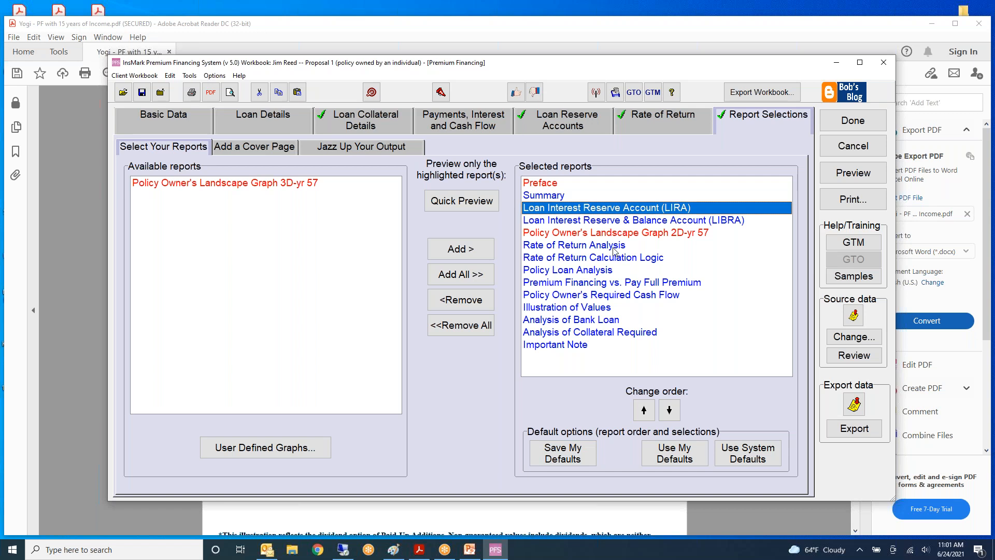
left_click(670, 411)
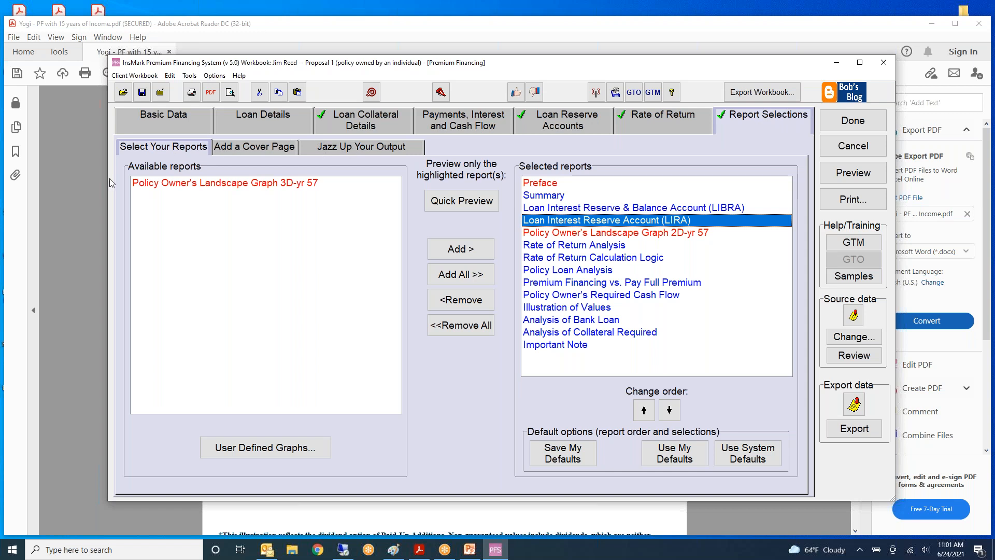
- Enter the client's full name as the recipient the cover page is prepared for
left_click(241, 149)
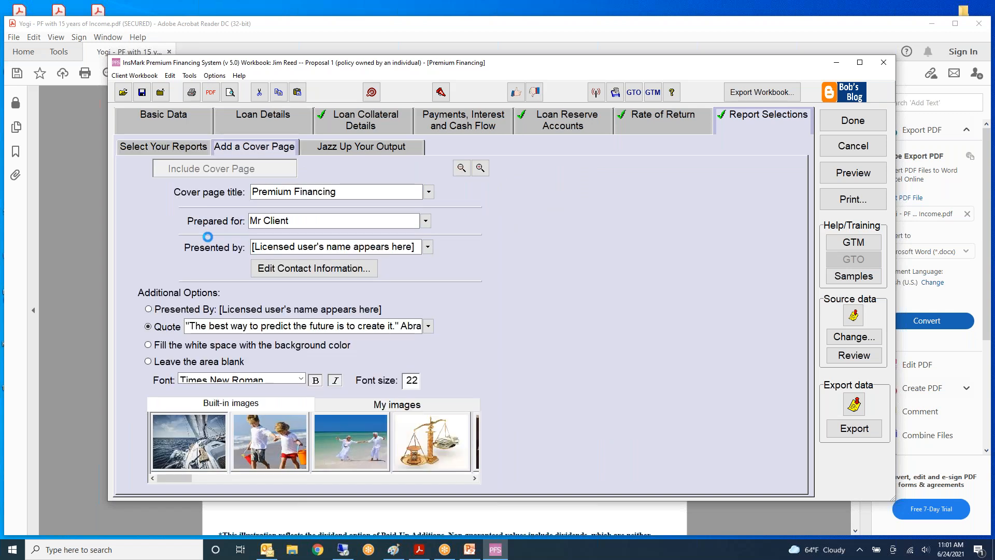
left_click(298, 221)
key("BackSpace")
key("BackSpace")
key("BackSpace")
key("BackSpace")
key("BackSpace")
key("BackSpace")
key("BackSpace")
key("BackSpace")
key("BackSpace")
type("Jim Reed")
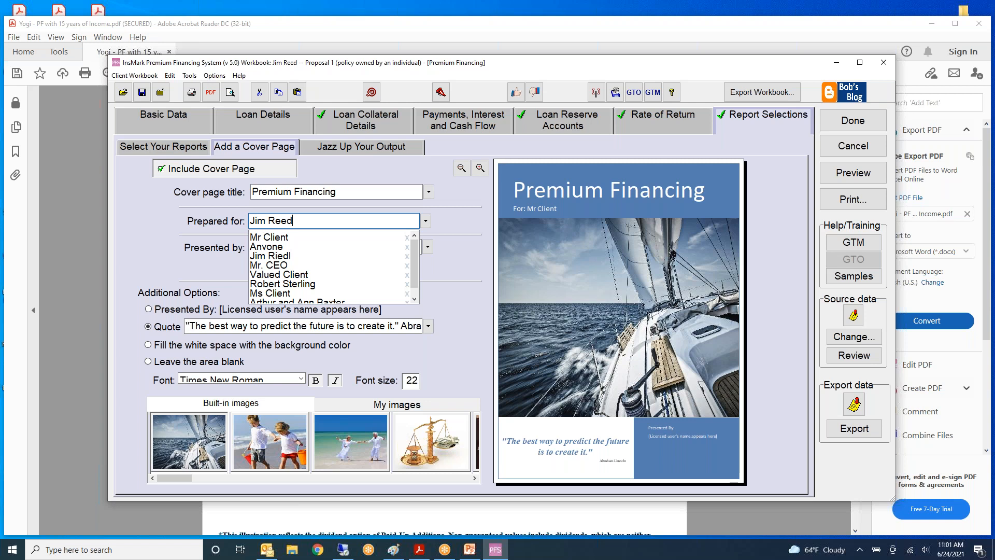
left_click(135, 254)
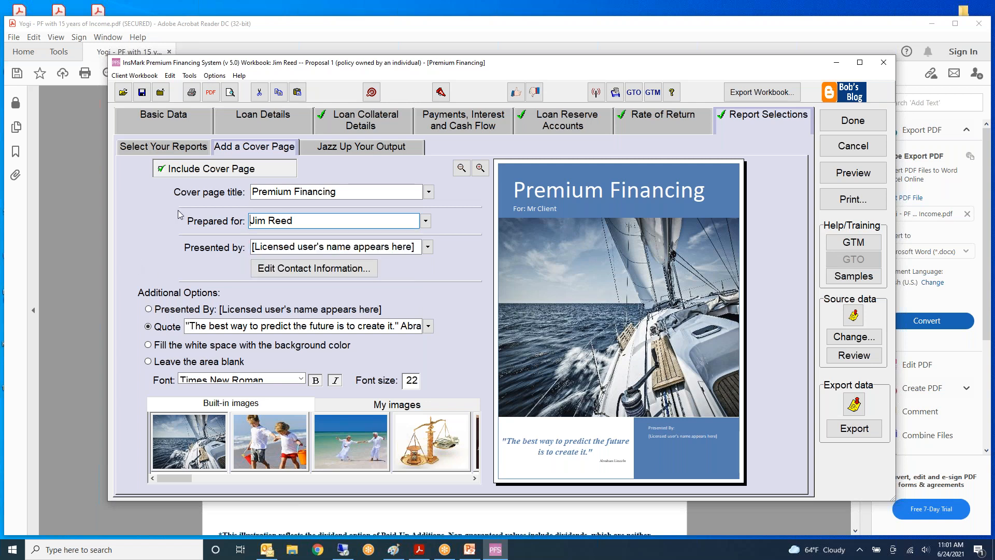
- Change the cover page title to "Retirement Planning with Premium Financing"
left_click(254, 191)
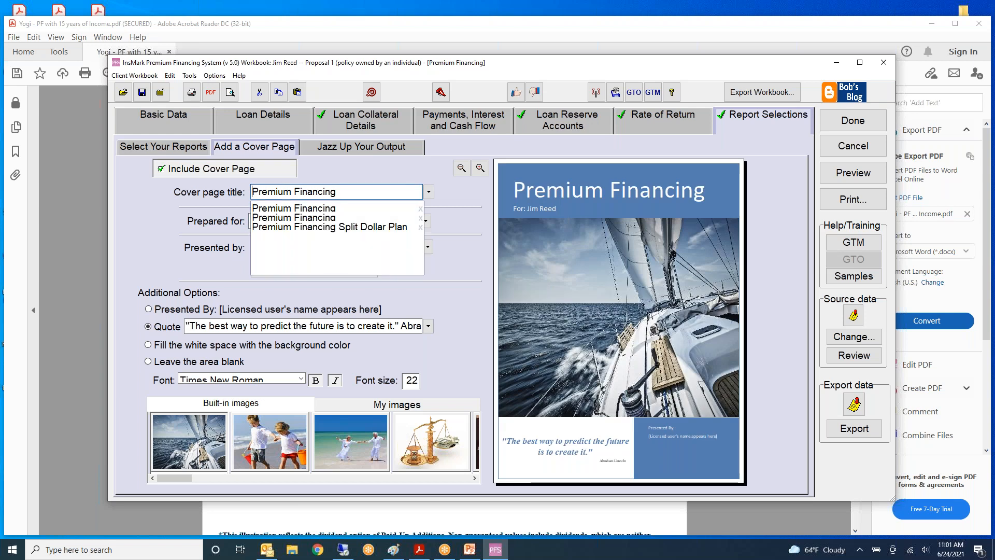
left_click(252, 192)
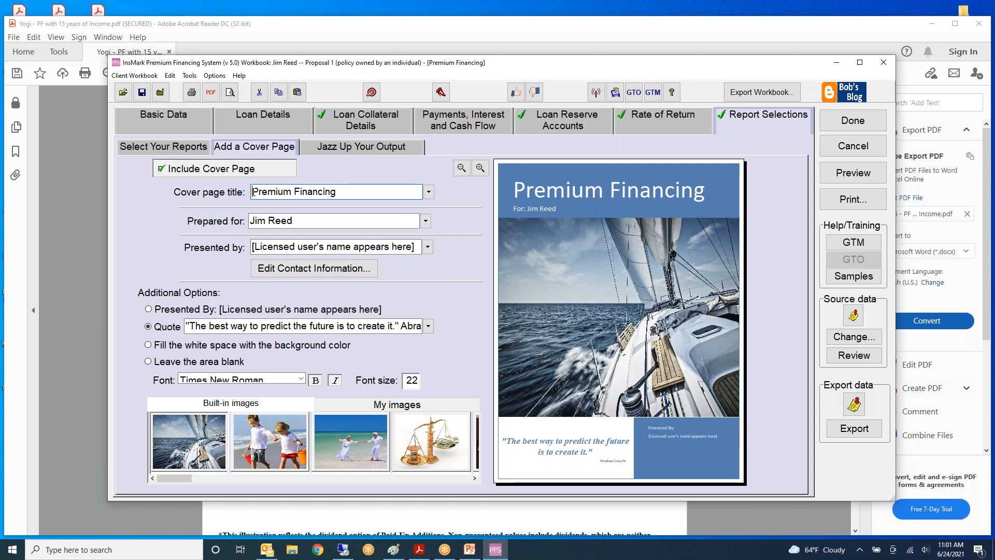
type("Re")
type("tirement ")
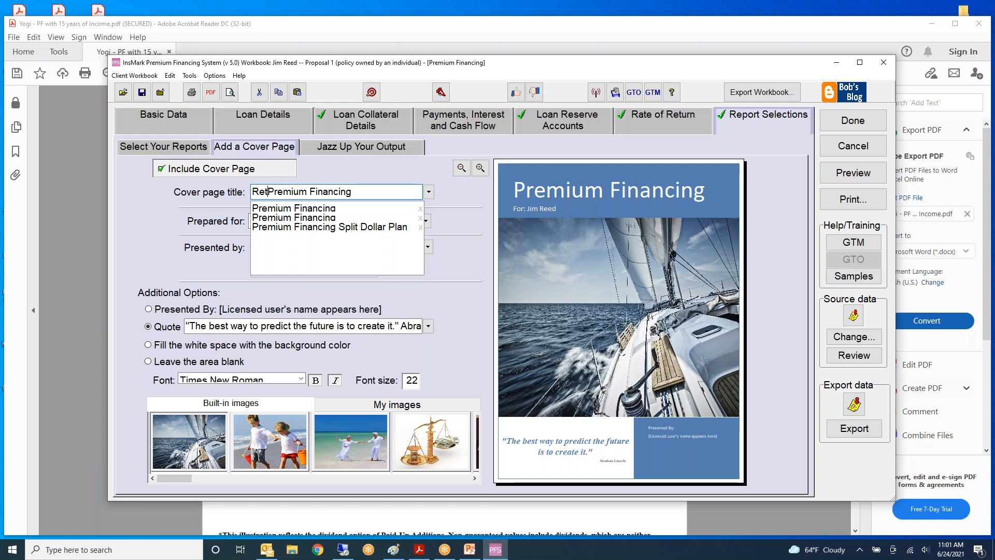
type("Plannin")
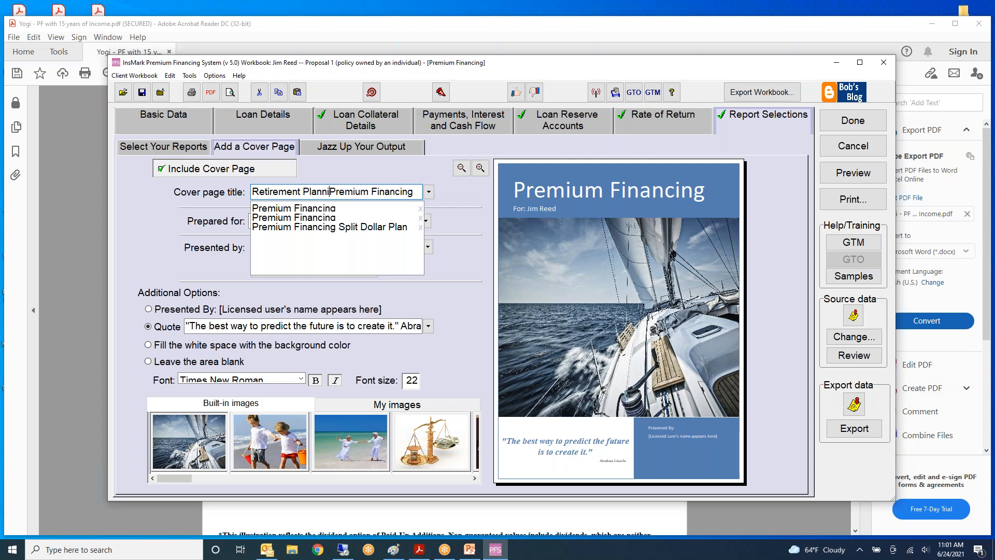
type("g with")
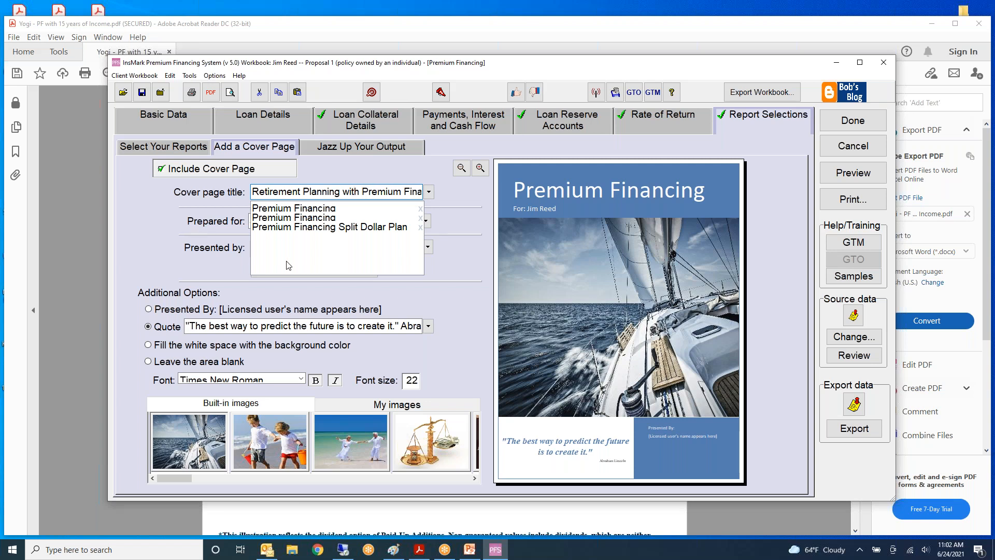
key("Tab")
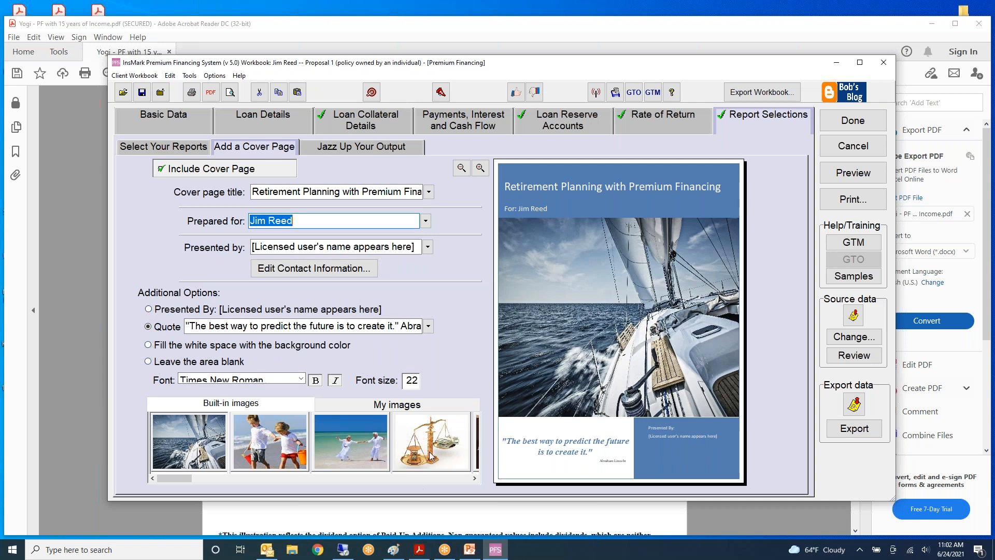
- Use the built-in Retirement Plan image for the cover page, and exclude the cover page from the proposal
left_click(474, 479)
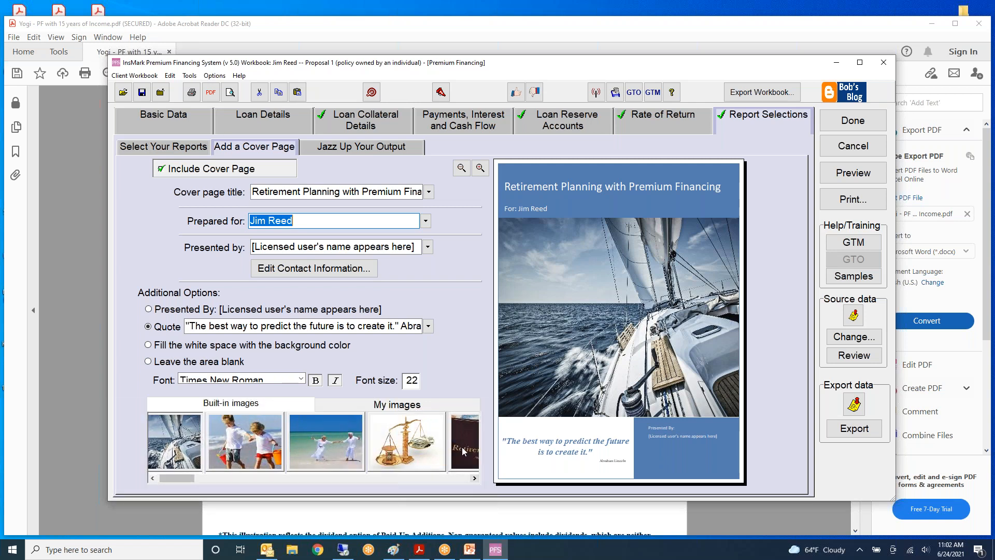
left_click(464, 451)
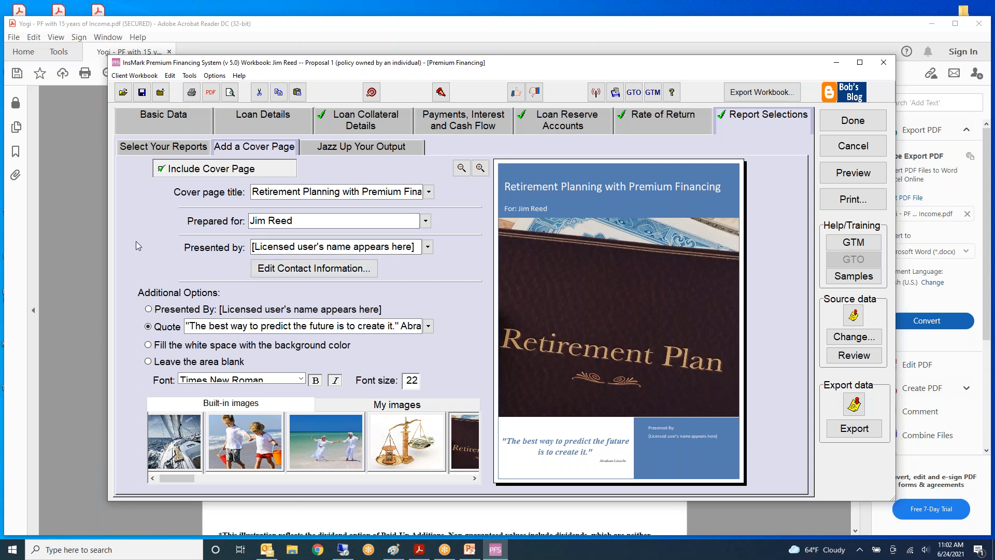
left_click(162, 171)
left_click(161, 171)
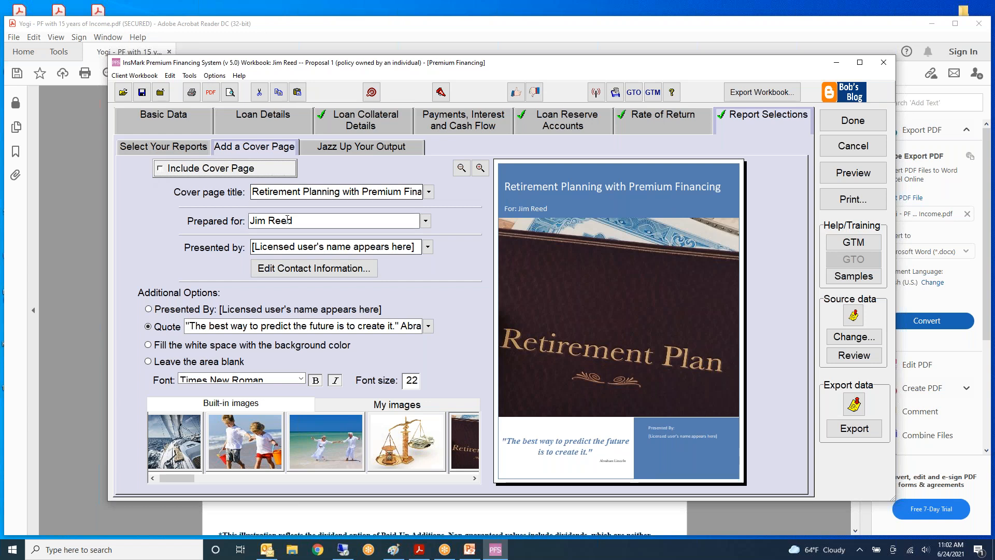